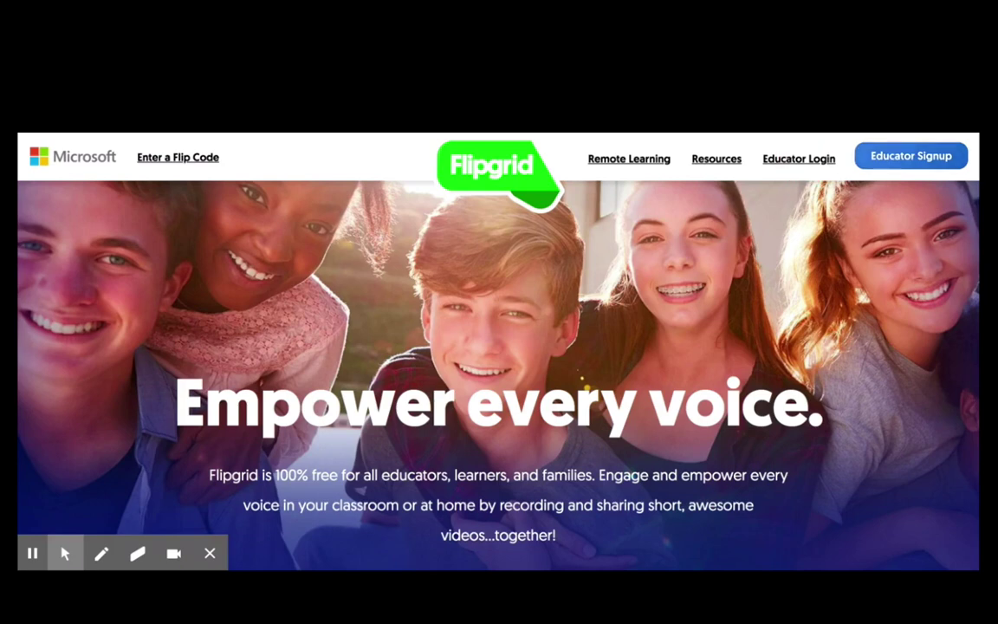
Step: Log in as an educator and start a new grid named "Speaking Practice. Period 1"
{"action": "left_click", "coordinate": [799, 159]}
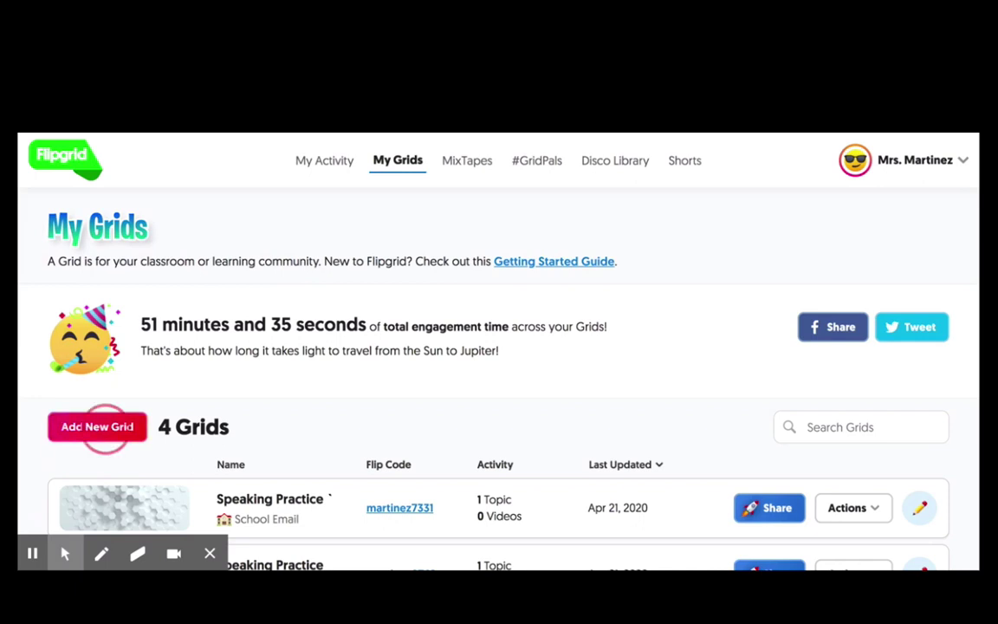
{"action": "left_click", "coordinate": [97, 426]}
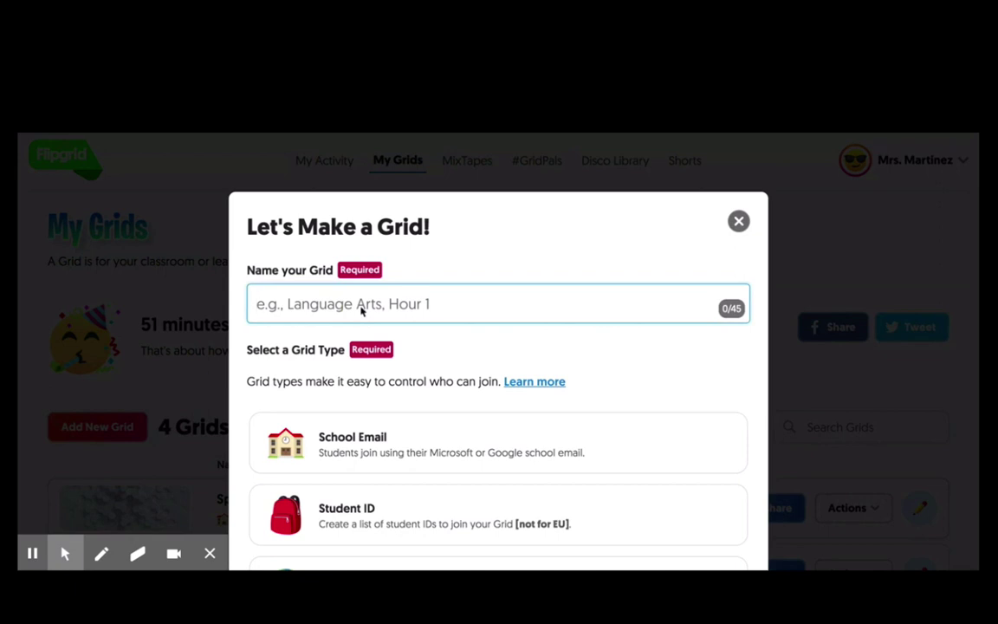
{"action": "type", "text": "Speaking"}
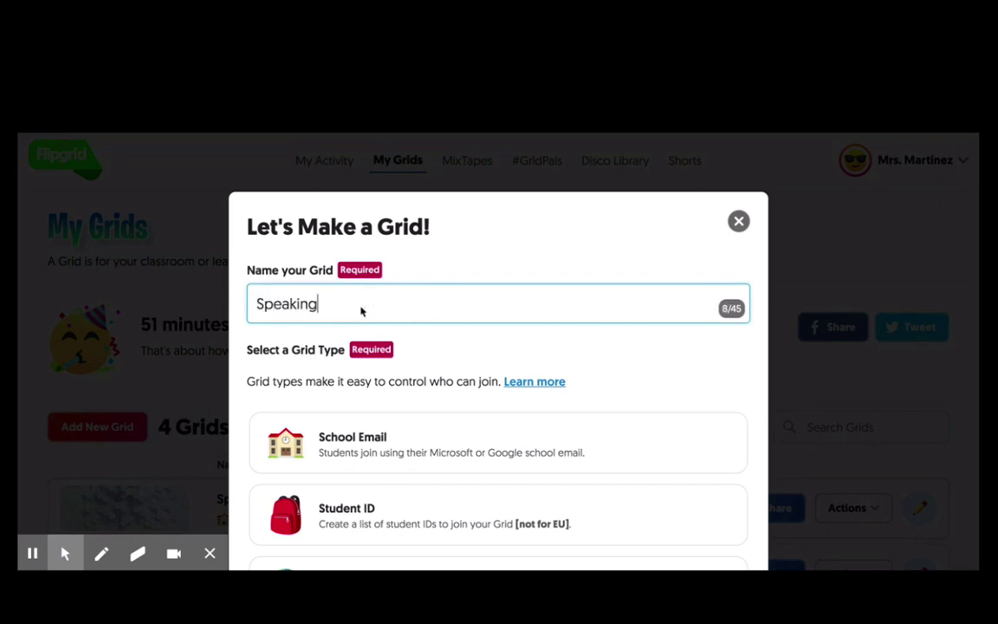
{"action": "type", "text": " Practice"}
{"action": "key", "text": "BackSpace"}
{"action": "type", "text": ". Perio"}
{"action": "key", "text": "BackSpace"}
{"action": "type", "text": "d 1"}
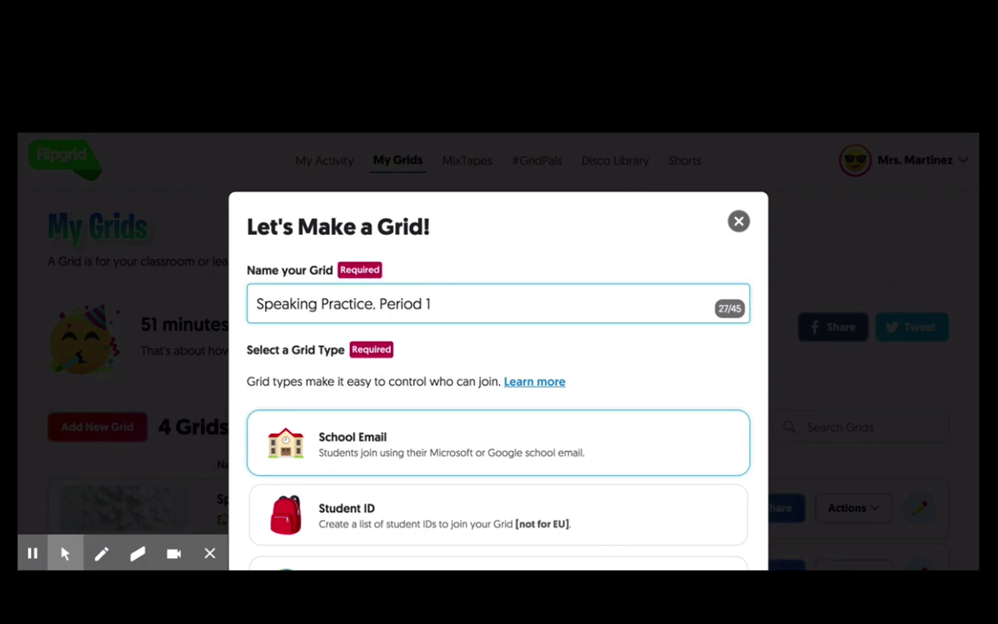
Step: Choose School Email as the grid type and select the suggested Flip Code text
{"action": "left_click", "coordinate": [470, 430]}
{"action": "scroll", "coordinate": [471, 436], "scroll_direction": "down", "scroll_amount": 1}
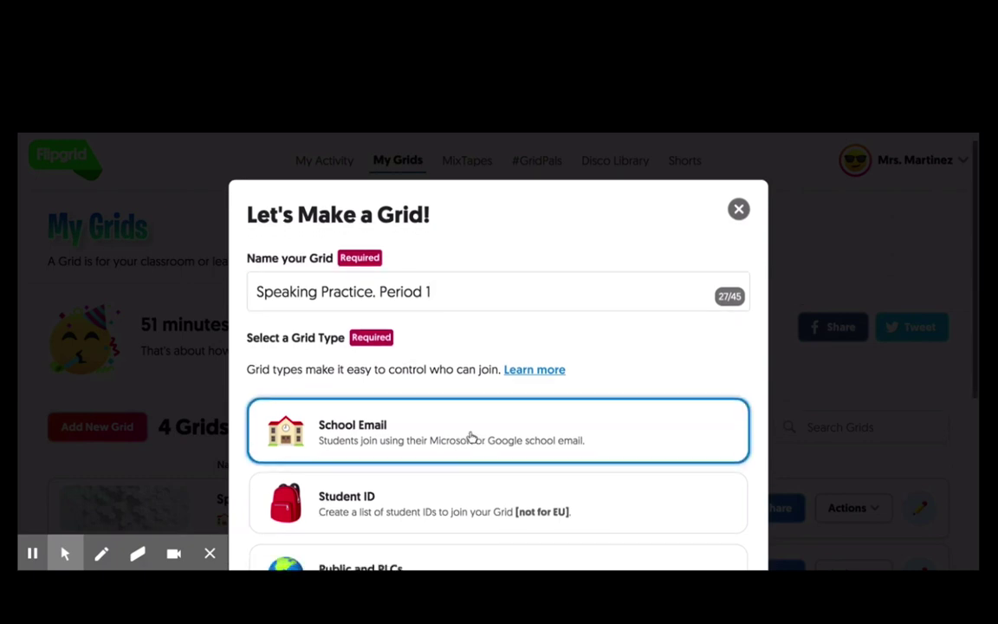
{"action": "scroll", "coordinate": [471, 436], "scroll_direction": "down", "scroll_amount": 3}
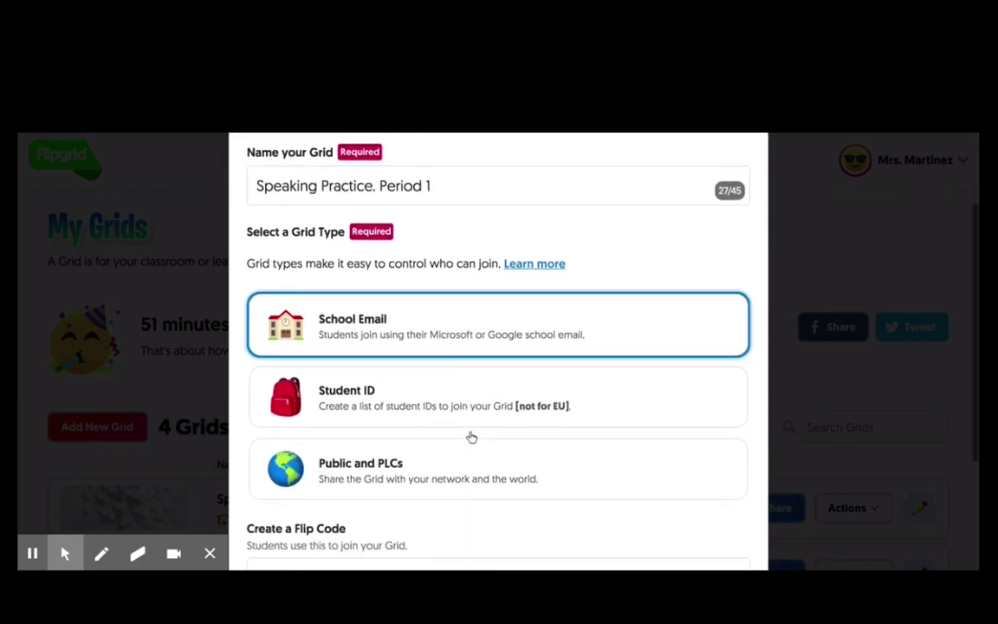
{"action": "scroll", "coordinate": [472, 437], "scroll_direction": "down", "scroll_amount": 4}
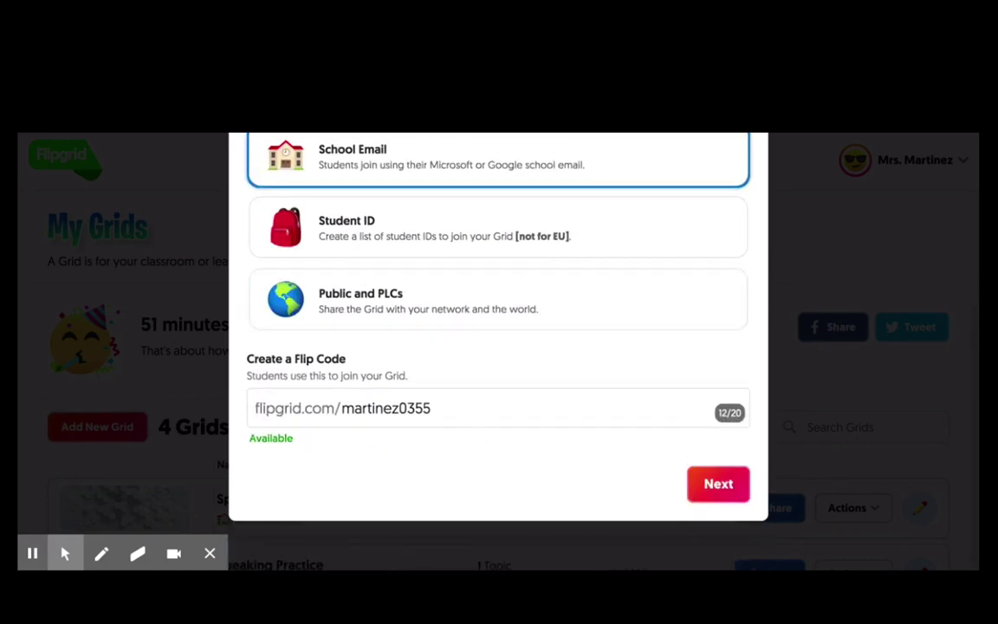
{"action": "double_click", "coordinate": [398, 408]}
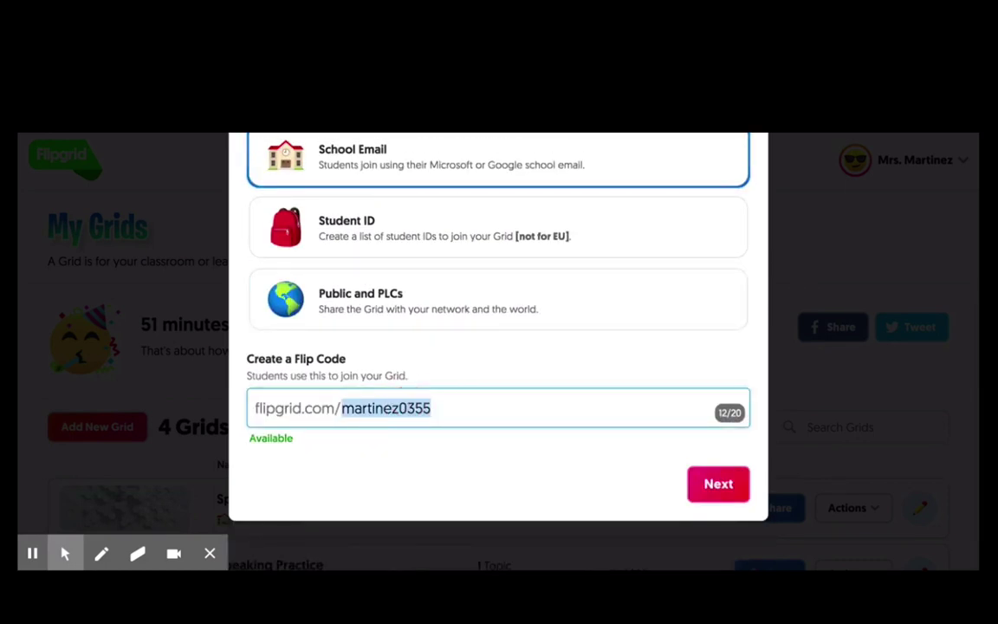
Step: Finish creating the grid with the suggested Flip Code and the prefilled school email domain, and open its details page
{"action": "left_click", "coordinate": [718, 485]}
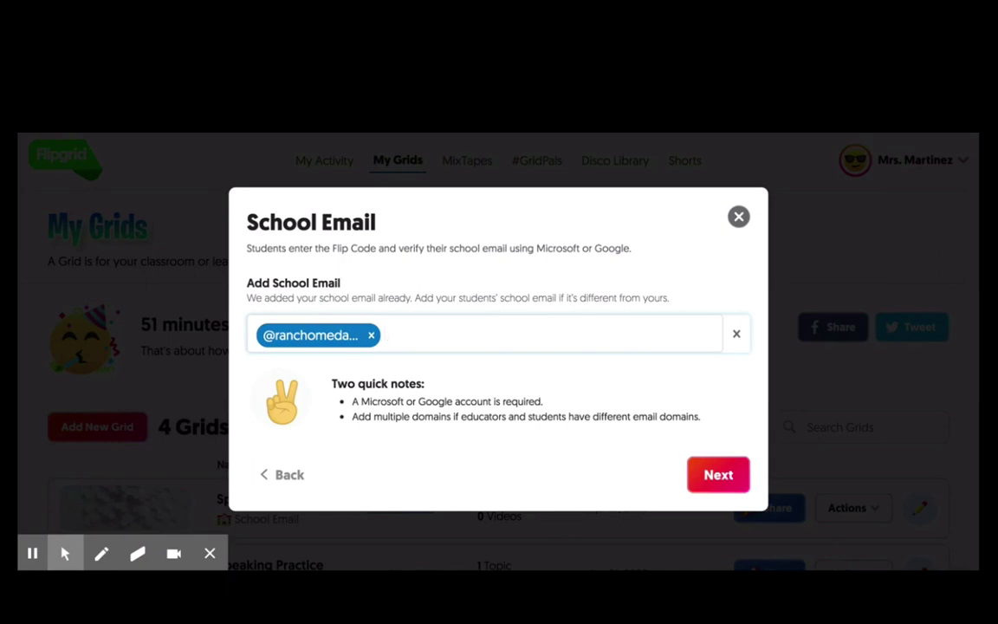
{"action": "left_click", "coordinate": [718, 475]}
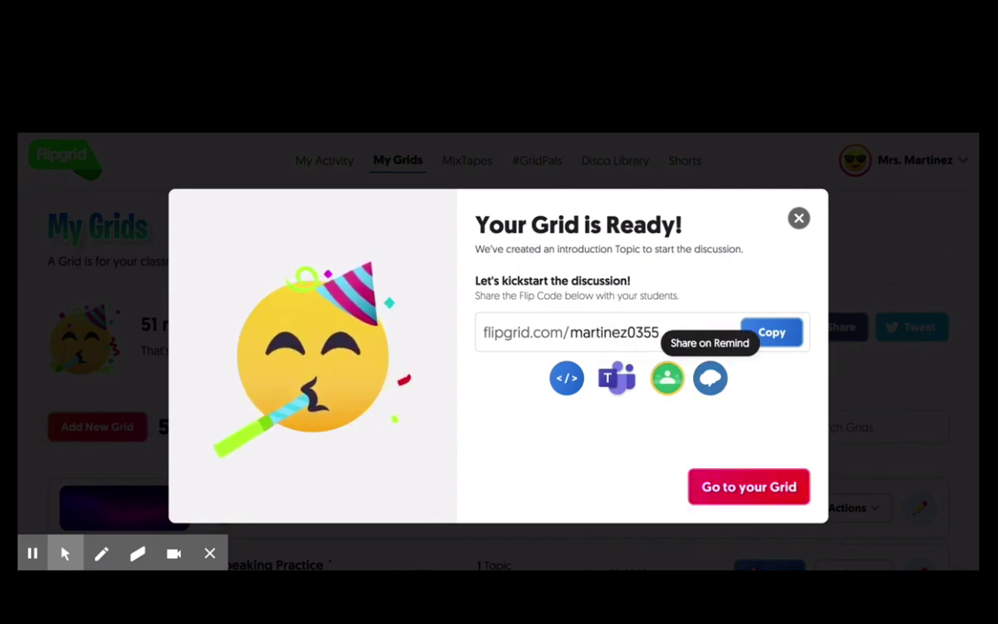
{"action": "left_click", "coordinate": [749, 486]}
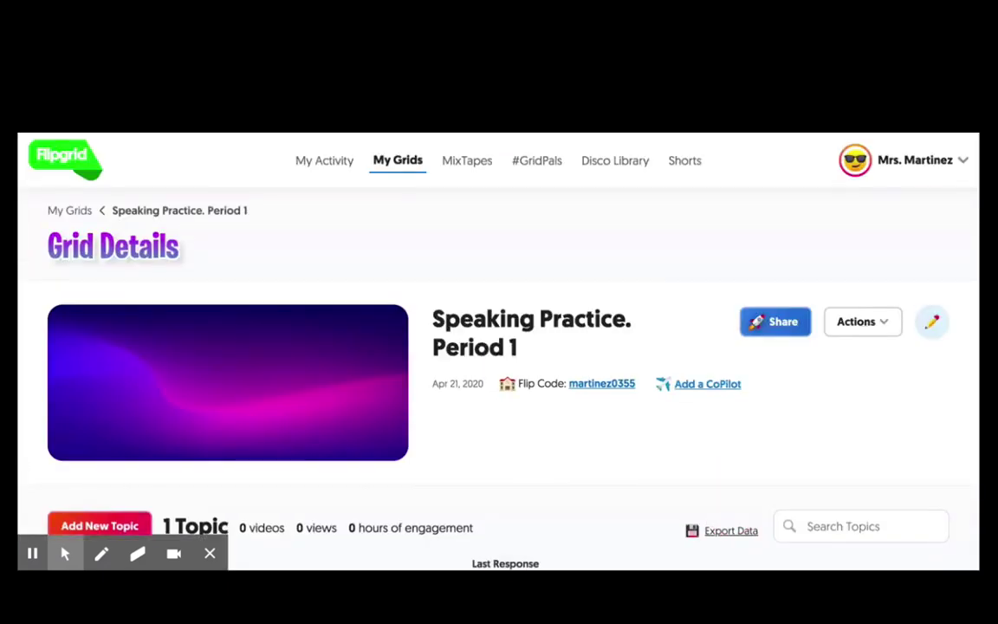
Step: Open the grid's settings, review its type, features and cover image options, and save the grid without changes
{"action": "scroll", "coordinate": [498, 346], "scroll_direction": "down", "scroll_amount": 5}
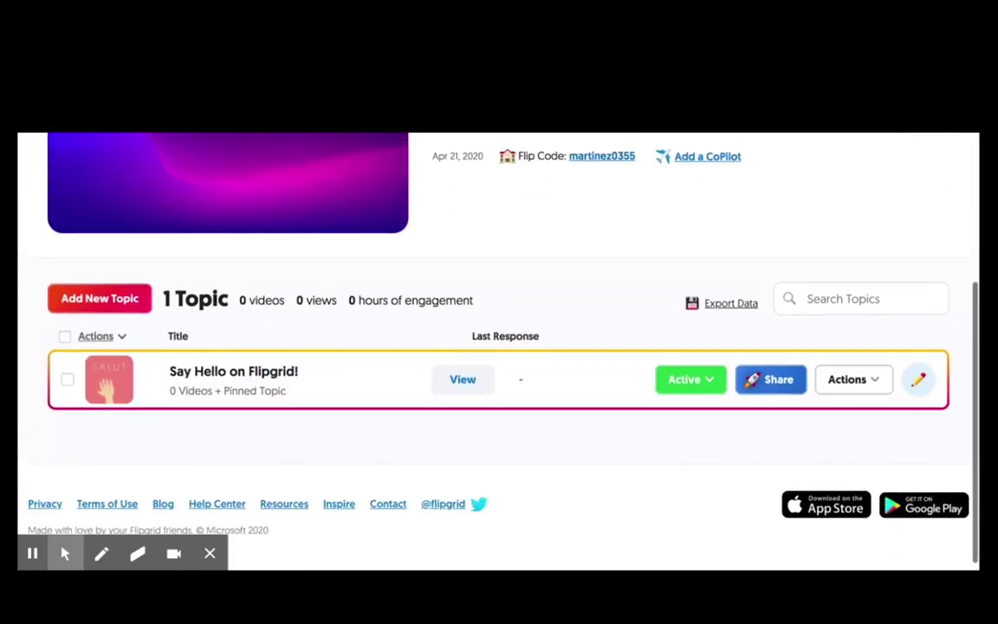
{"action": "scroll", "coordinate": [498, 346], "scroll_direction": "up", "scroll_amount": 3}
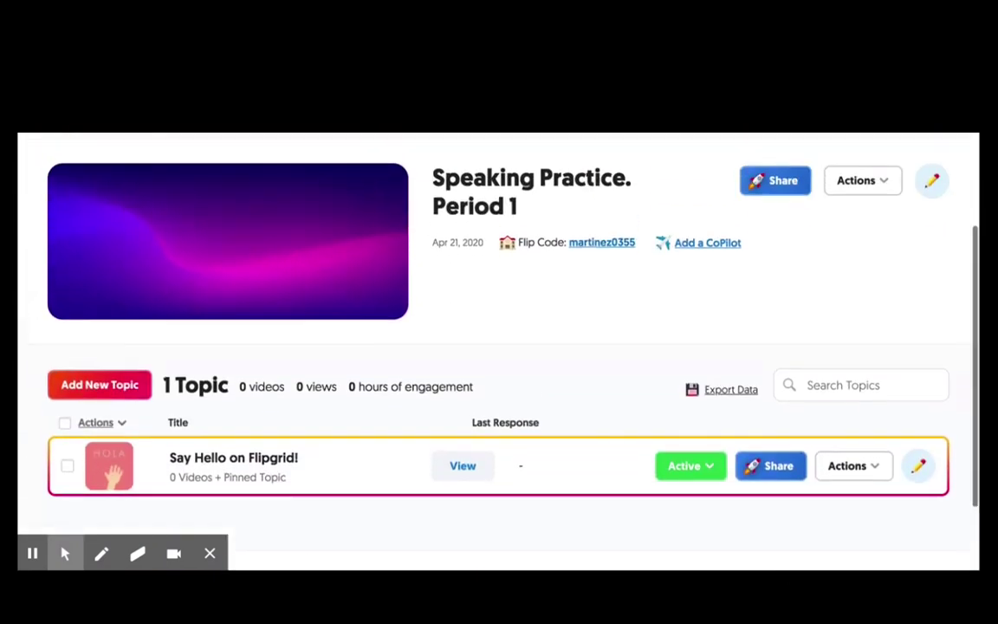
{"action": "left_click", "coordinate": [932, 219]}
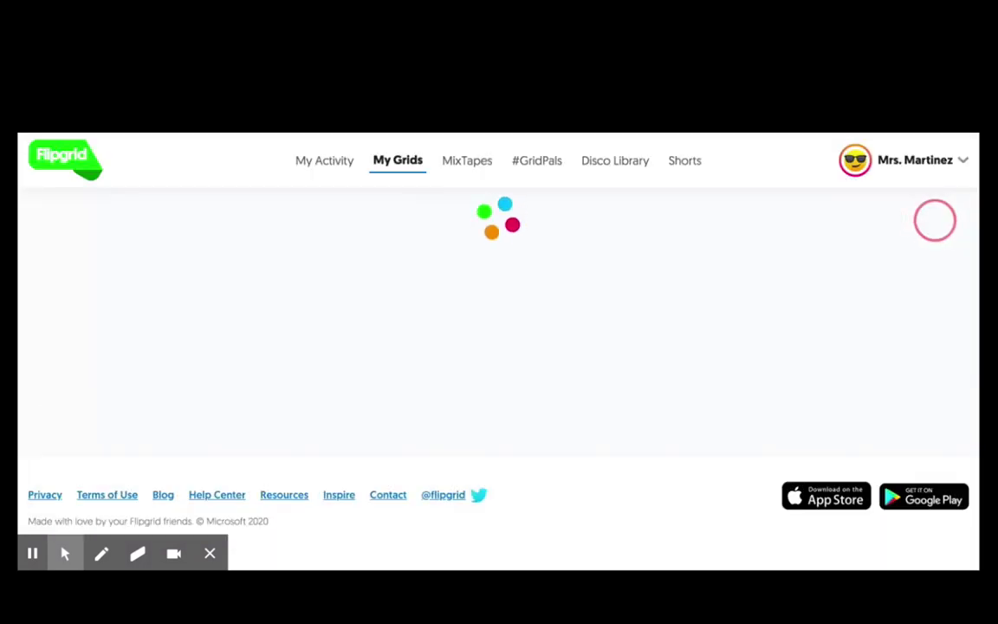
{"action": "scroll", "coordinate": [745, 260], "scroll_direction": "down", "scroll_amount": 5}
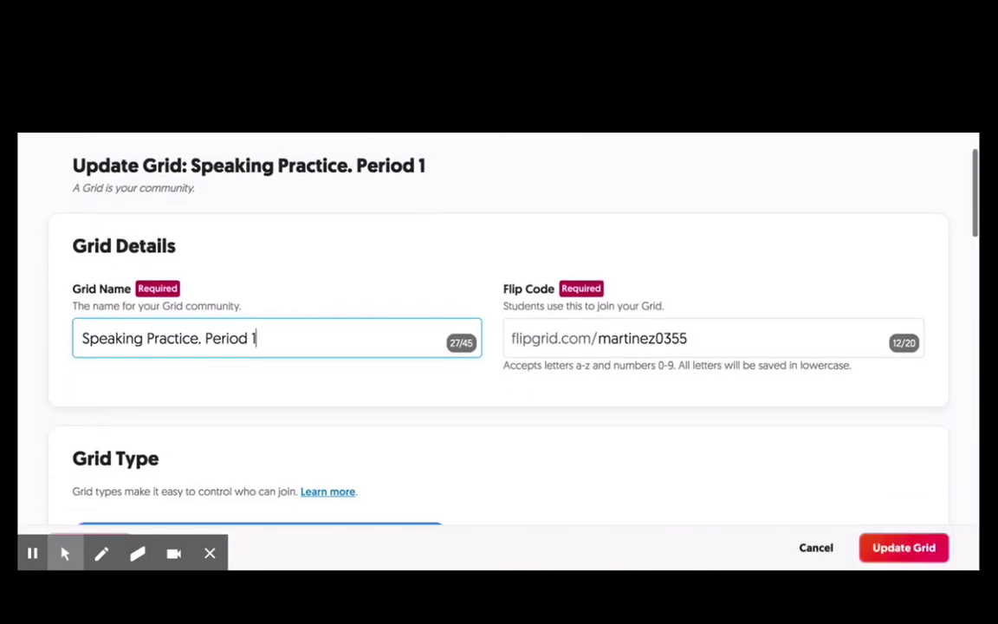
{"action": "scroll", "coordinate": [745, 259], "scroll_direction": "down", "scroll_amount": 4}
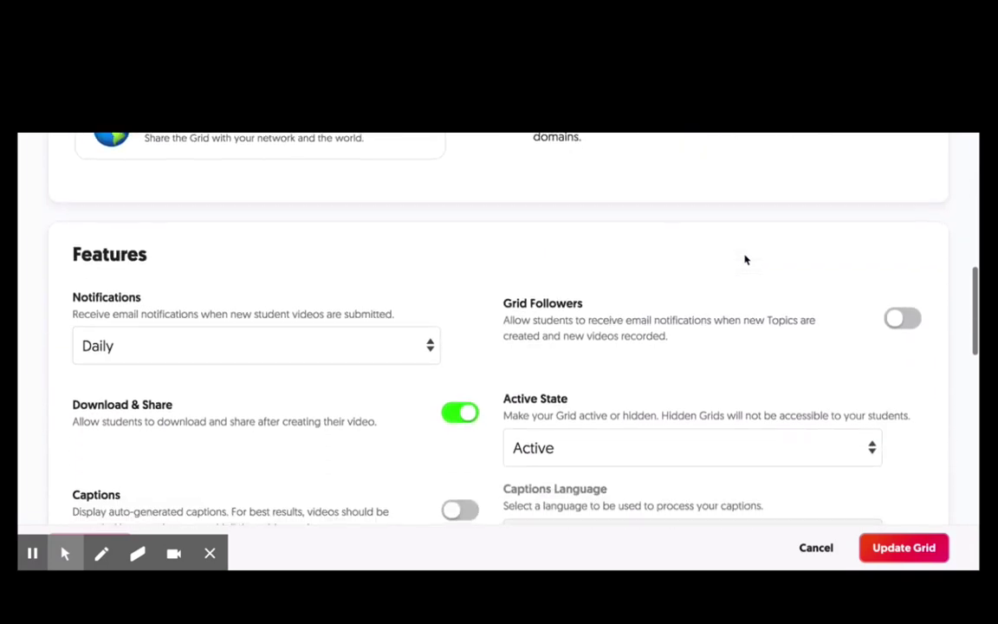
{"action": "scroll", "coordinate": [746, 259], "scroll_direction": "down", "scroll_amount": 4}
{"action": "scroll", "coordinate": [745, 259], "scroll_direction": "down", "scroll_amount": 6}
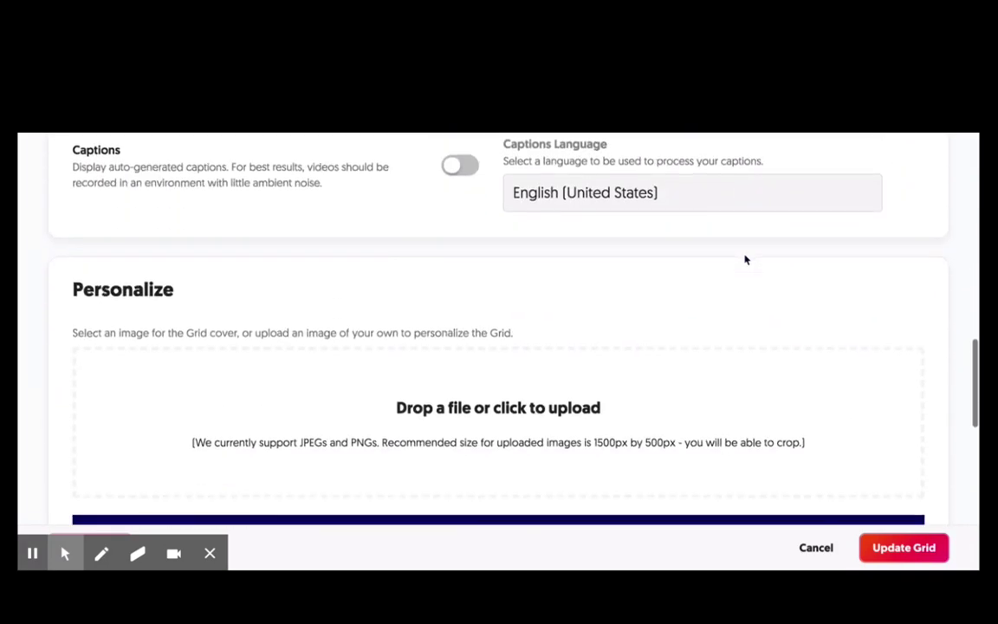
{"action": "scroll", "coordinate": [745, 259], "scroll_direction": "down", "scroll_amount": 3}
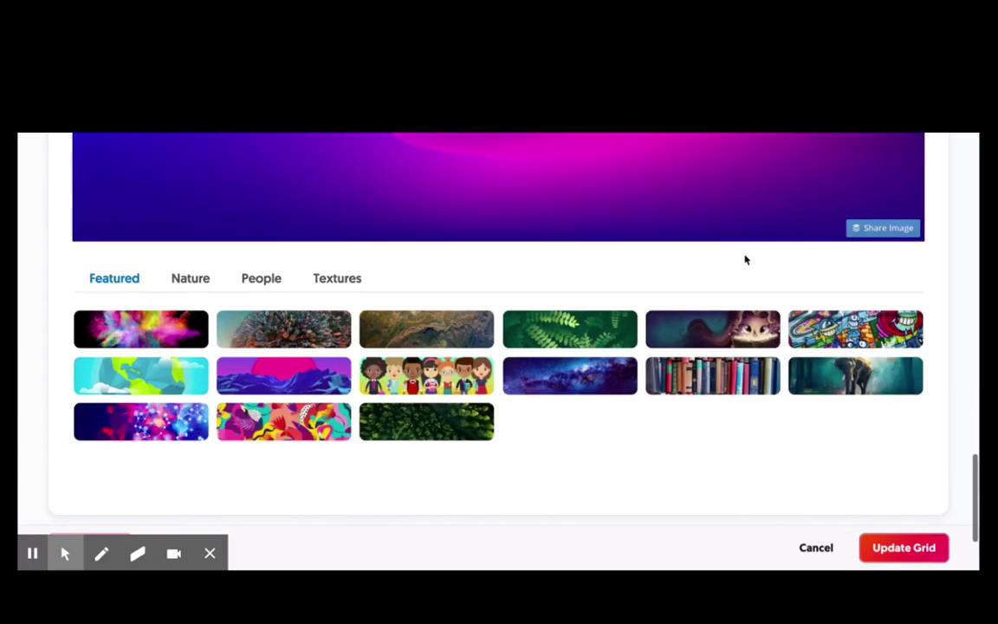
{"action": "scroll", "coordinate": [399, 420], "scroll_direction": "up", "scroll_amount": 7}
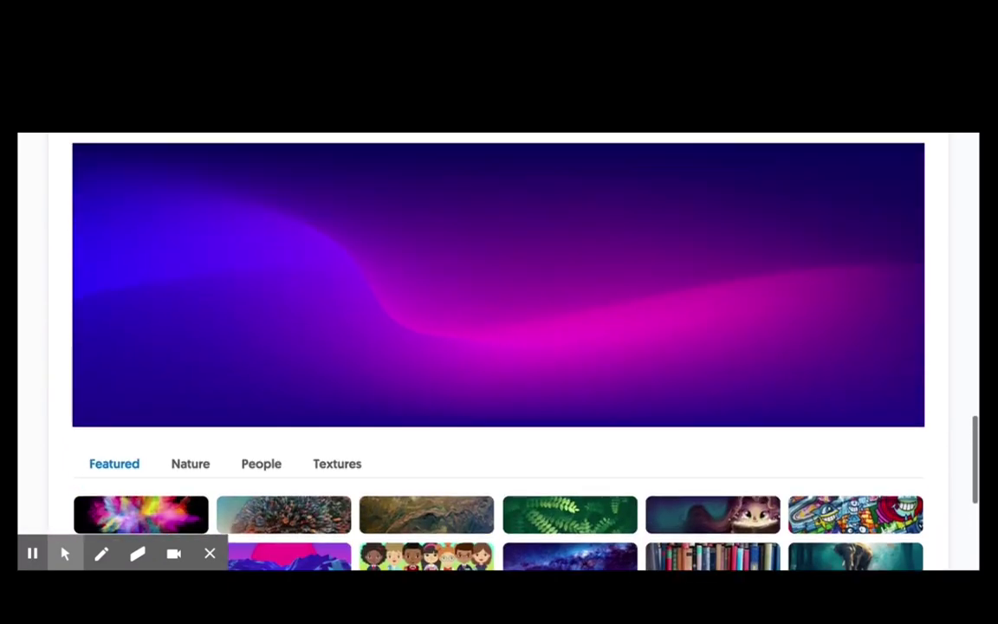
{"action": "scroll", "coordinate": [399, 420], "scroll_direction": "up", "scroll_amount": 10}
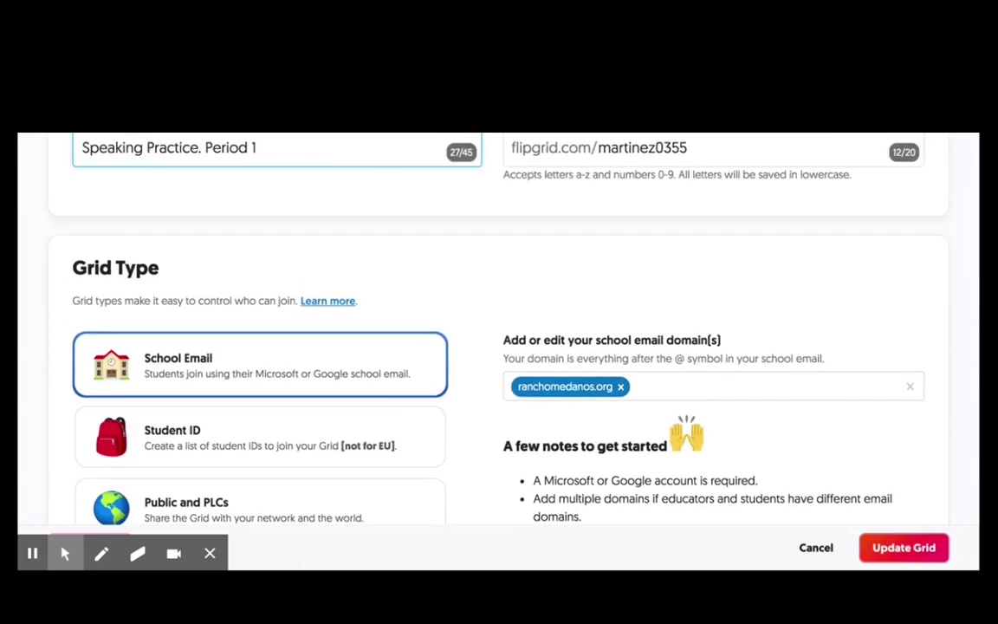
{"action": "left_click", "coordinate": [917, 541]}
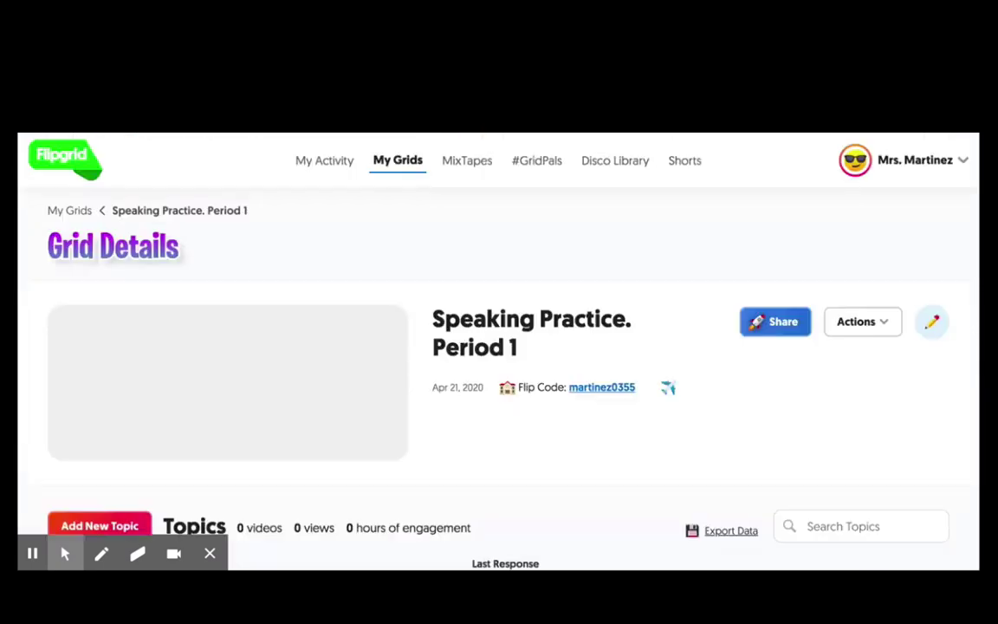
Step: Open the pinned "Say Hello on Flipgrid!" topic for editing and change its title to "Teacher Directions"
{"action": "scroll", "coordinate": [499, 347], "scroll_direction": "down", "scroll_amount": 2}
{"action": "scroll", "coordinate": [659, 407], "scroll_direction": "down", "scroll_amount": 2}
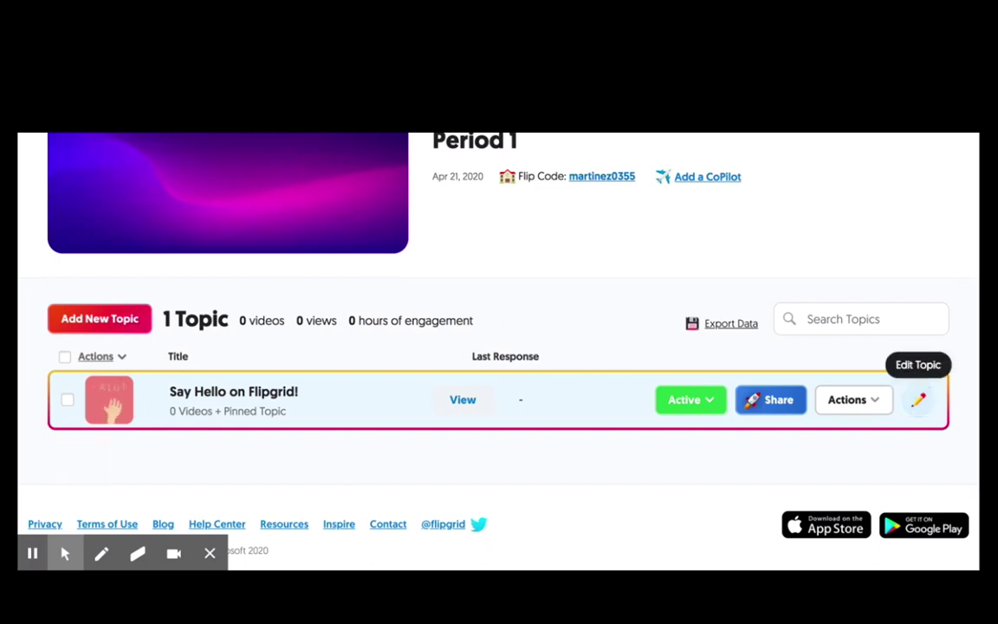
{"action": "left_click", "coordinate": [917, 400]}
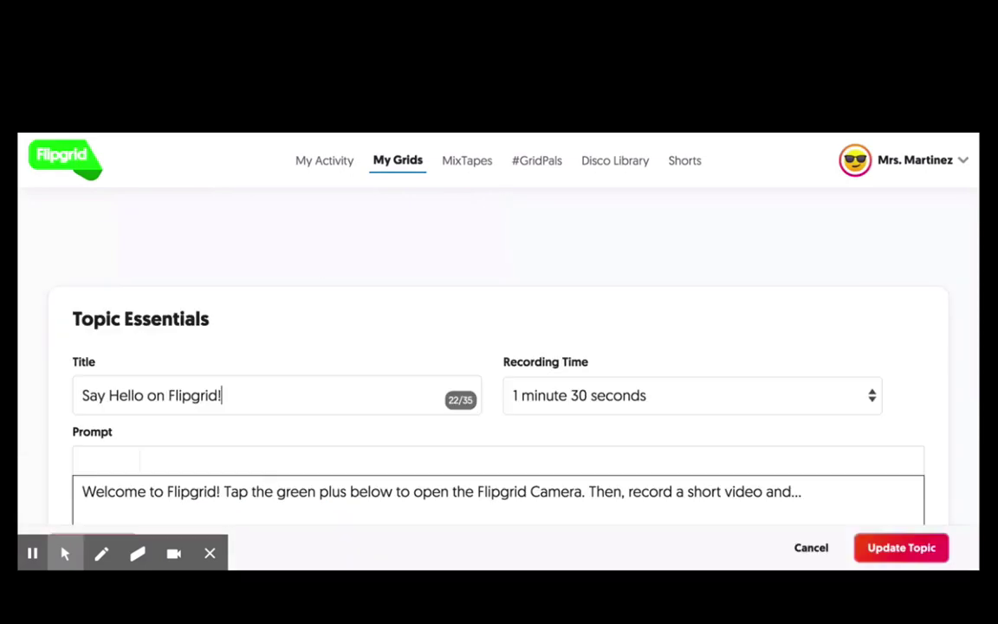
{"action": "triple_click", "coordinate": [230, 391]}
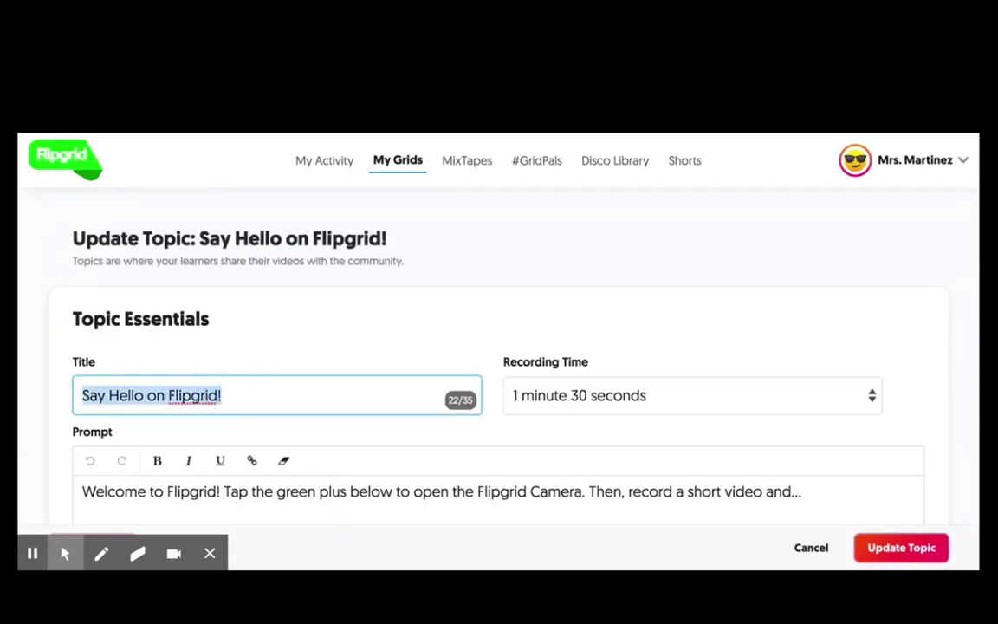
{"action": "type", "text": "My"}
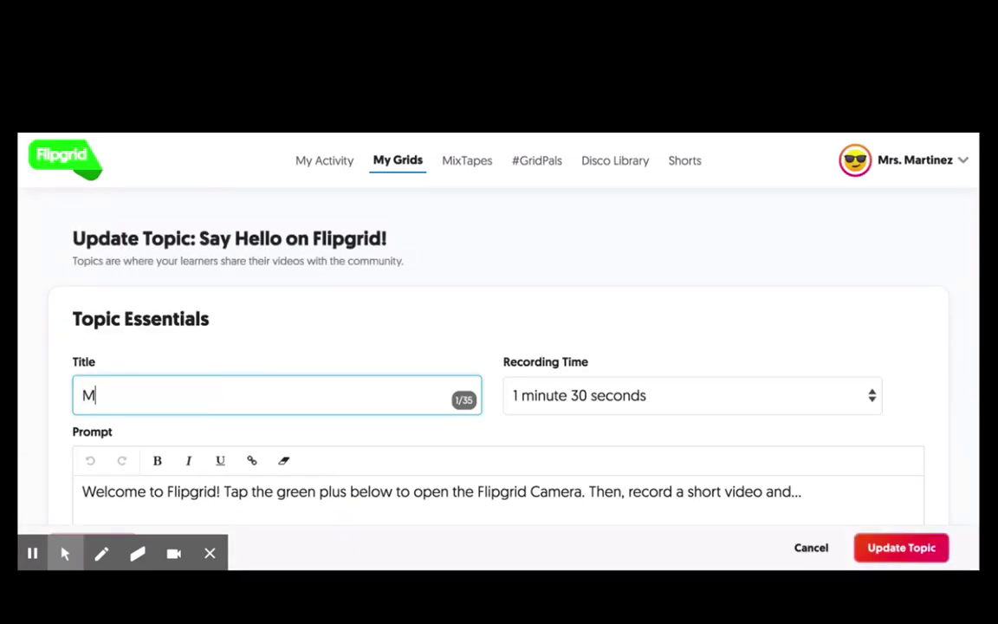
{"action": "key", "text": "BackSpace"}
{"action": "key", "text": "BackSpace"}
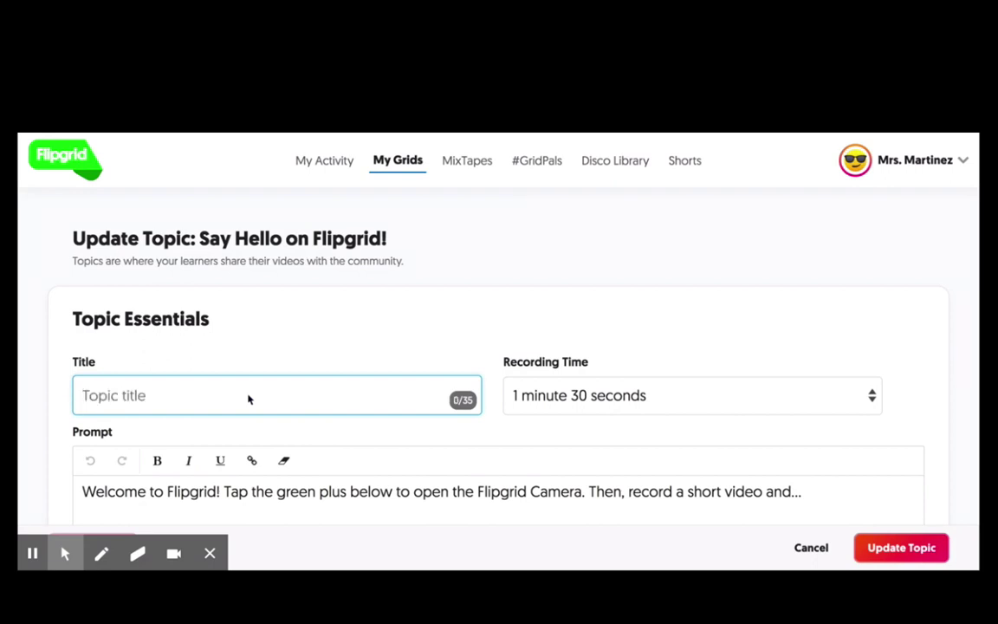
{"action": "type", "text": "Teacher Directions"}
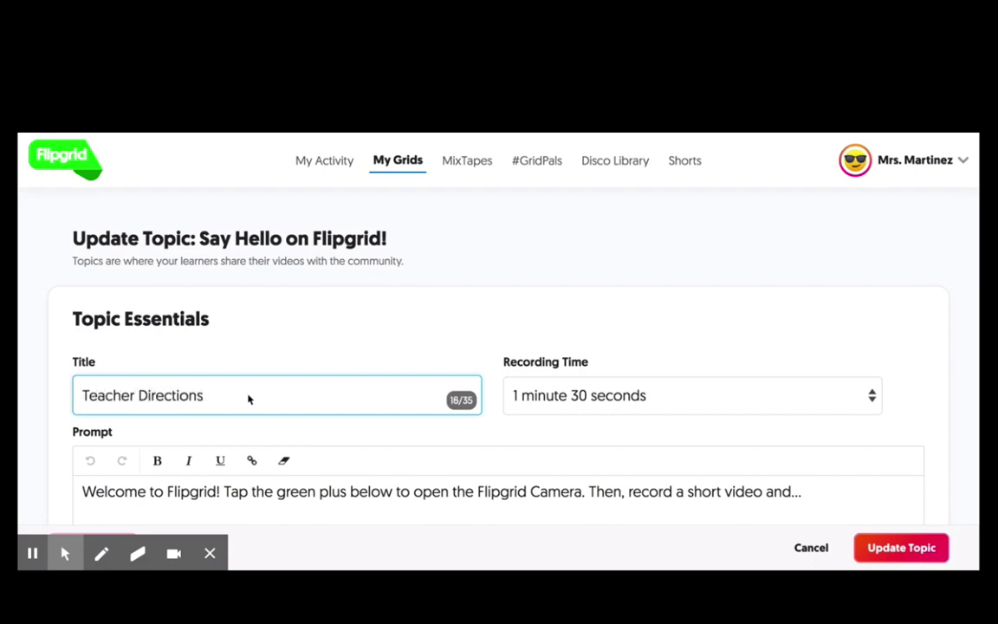
Step: Examine the topic's recording time and prompt, and select the entire prompt text
{"action": "scroll", "coordinate": [247, 398], "scroll_direction": "down", "scroll_amount": 1}
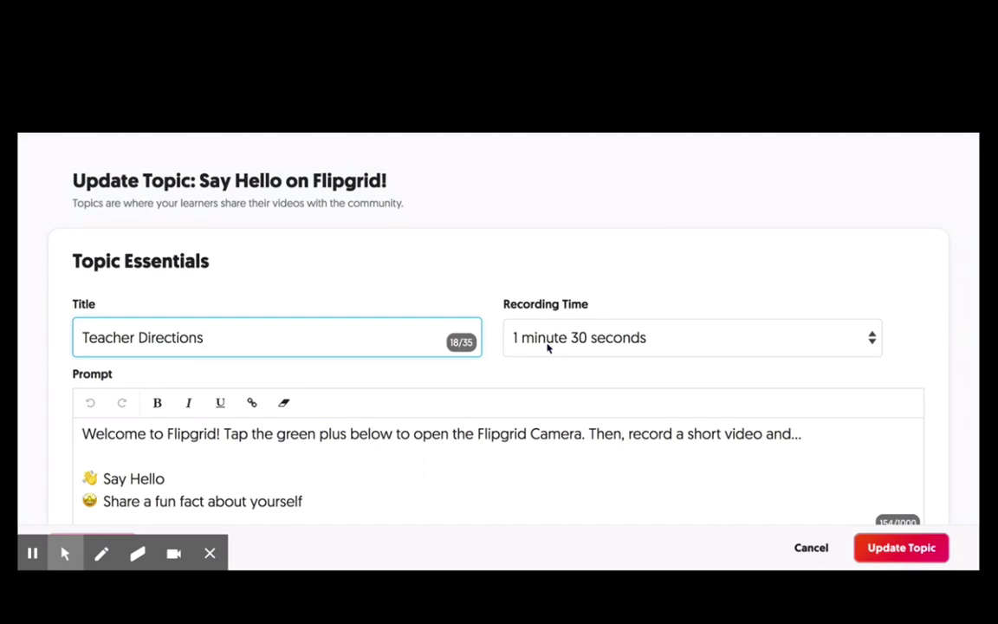
{"action": "scroll", "coordinate": [547, 346], "scroll_direction": "down", "scroll_amount": 1}
{"action": "scroll", "coordinate": [547, 347], "scroll_direction": "down", "scroll_amount": 3}
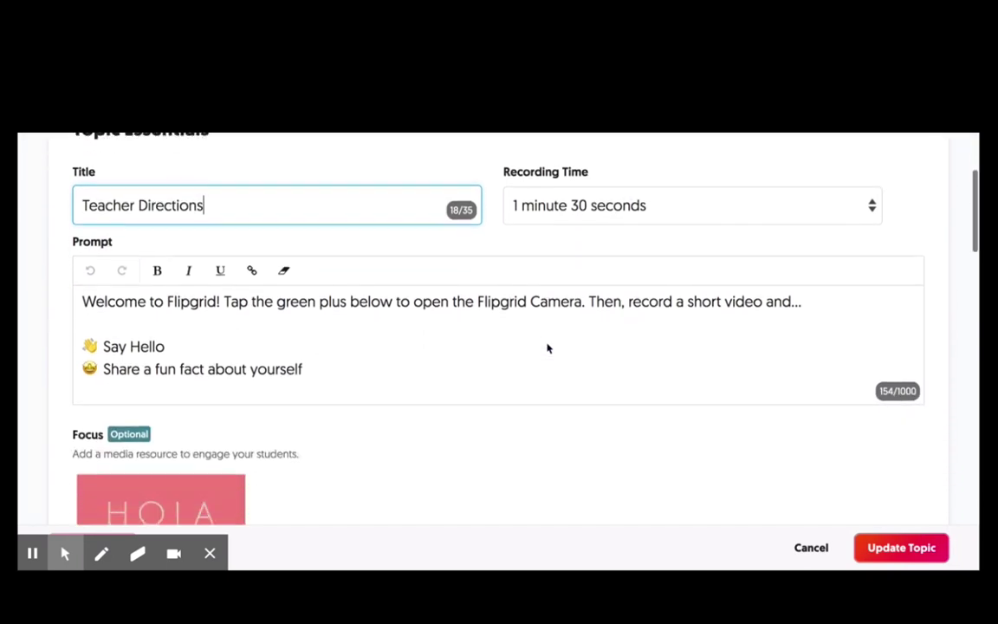
{"action": "left_click", "coordinate": [328, 374]}
{"action": "left_click_drag", "start_coordinate": [328, 374], "coordinate": [74, 297]}
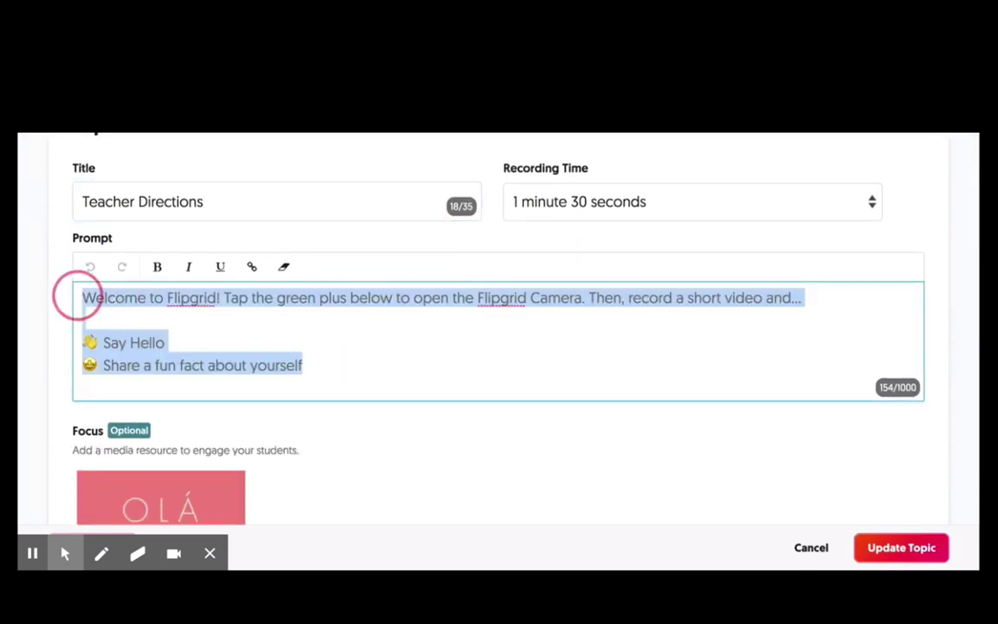
Step: Delete the waving-hand Focus media from the topic
{"action": "scroll", "coordinate": [498, 347], "scroll_direction": "down", "scroll_amount": 5}
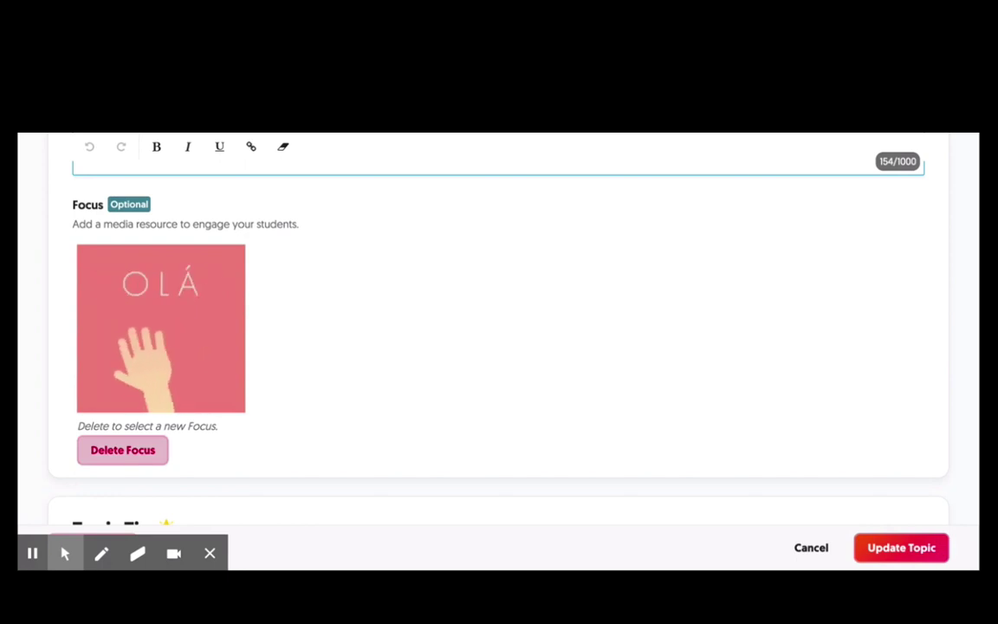
{"action": "left_click", "coordinate": [137, 457]}
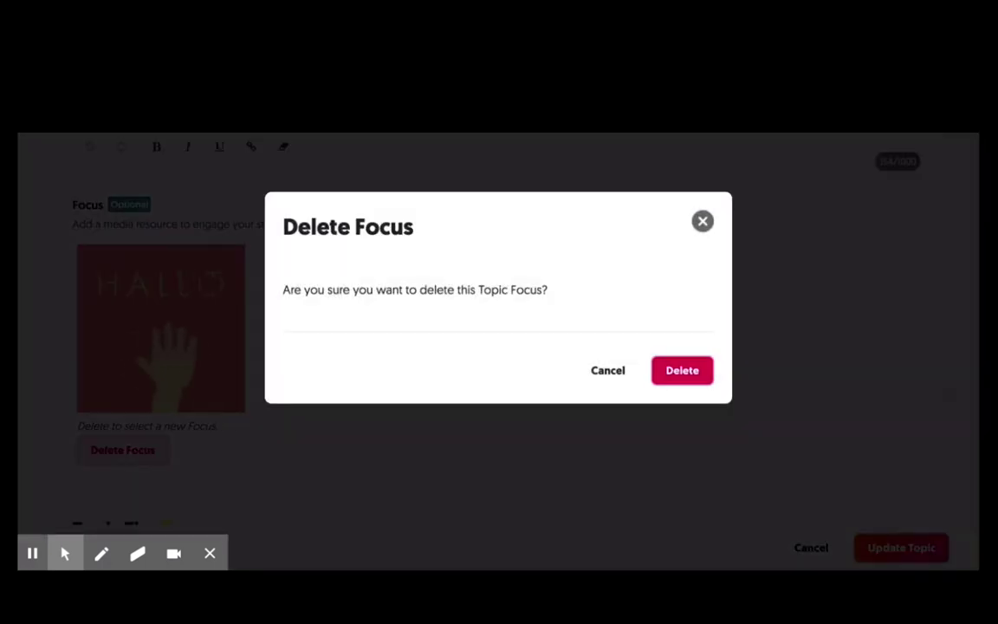
{"action": "left_click", "coordinate": [682, 371]}
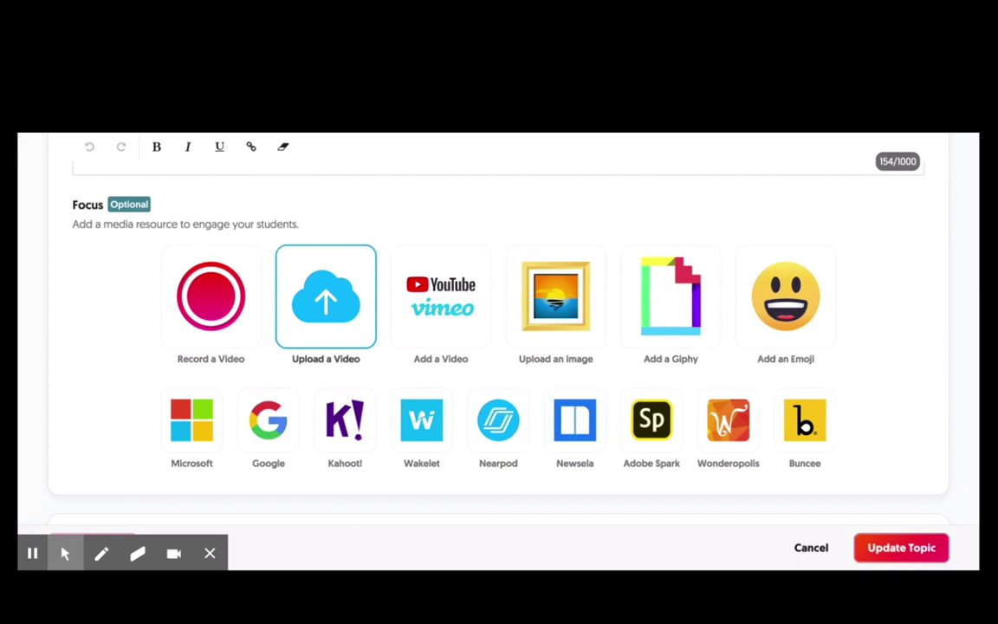
Step: Review the topic's Focus, tip, attachment, status, video feature and feedback options, and save the topic with those options unchanged
{"action": "scroll", "coordinate": [252, 234], "scroll_direction": "up", "scroll_amount": 2}
{"action": "scroll", "coordinate": [251, 234], "scroll_direction": "down", "scroll_amount": 2}
{"action": "scroll", "coordinate": [498, 346], "scroll_direction": "down", "scroll_amount": 3}
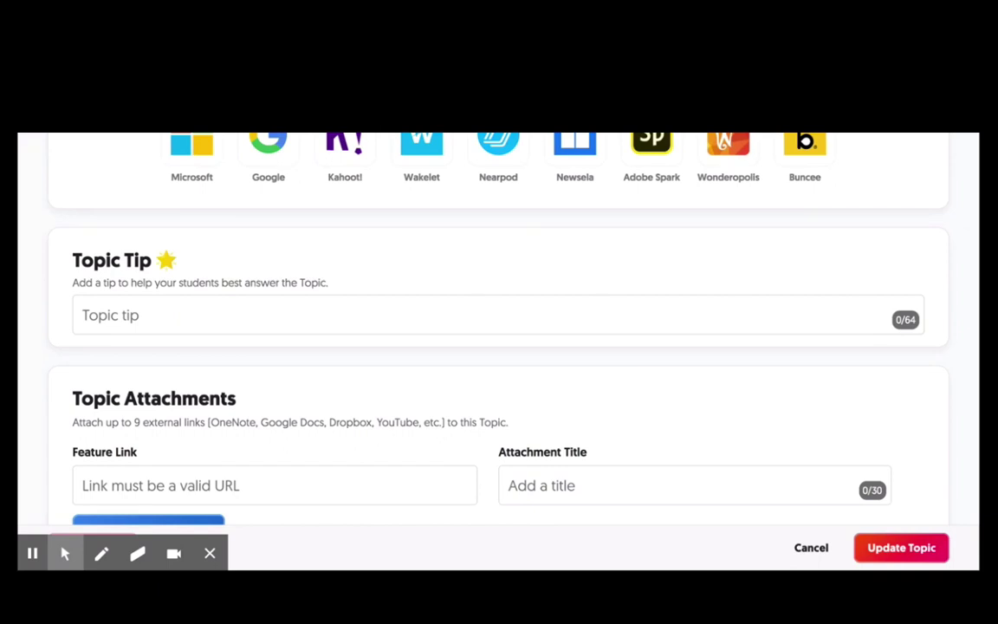
{"action": "scroll", "coordinate": [134, 319], "scroll_direction": "down", "scroll_amount": 3}
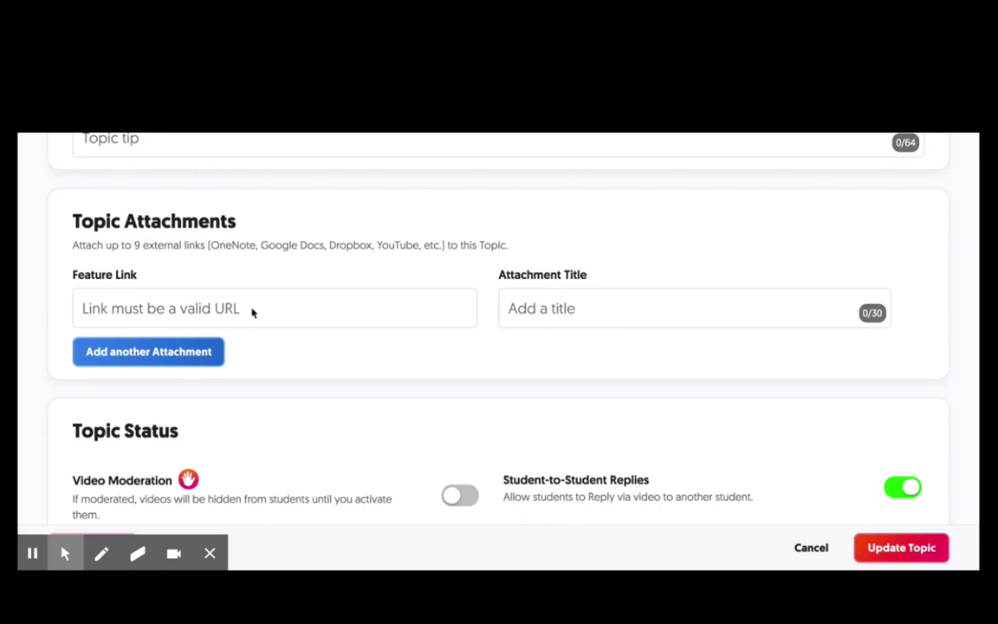
{"action": "scroll", "coordinate": [252, 313], "scroll_direction": "down", "scroll_amount": 5}
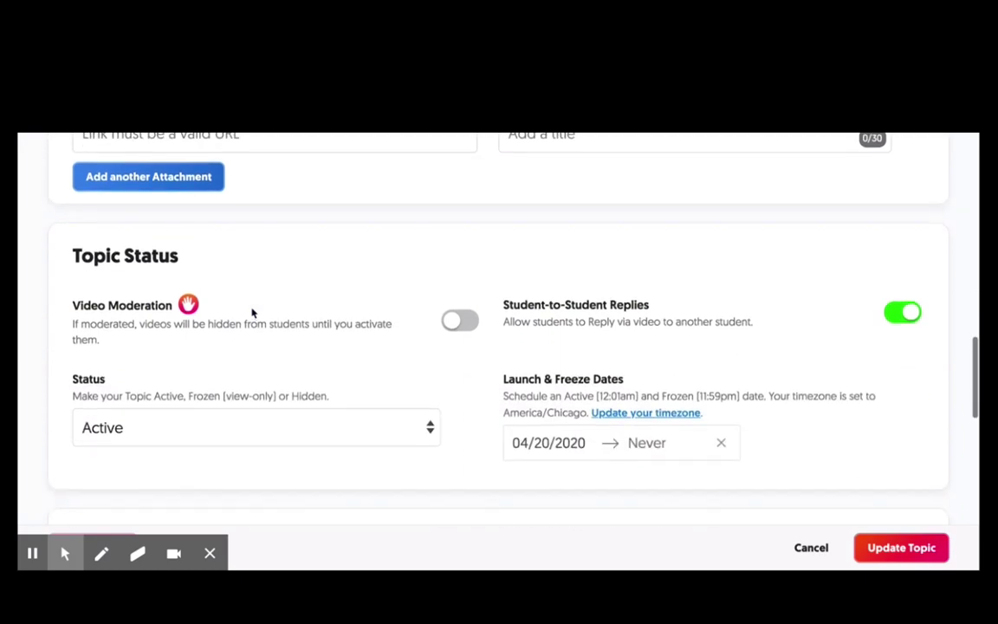
{"action": "scroll", "coordinate": [252, 313], "scroll_direction": "down", "scroll_amount": 3}
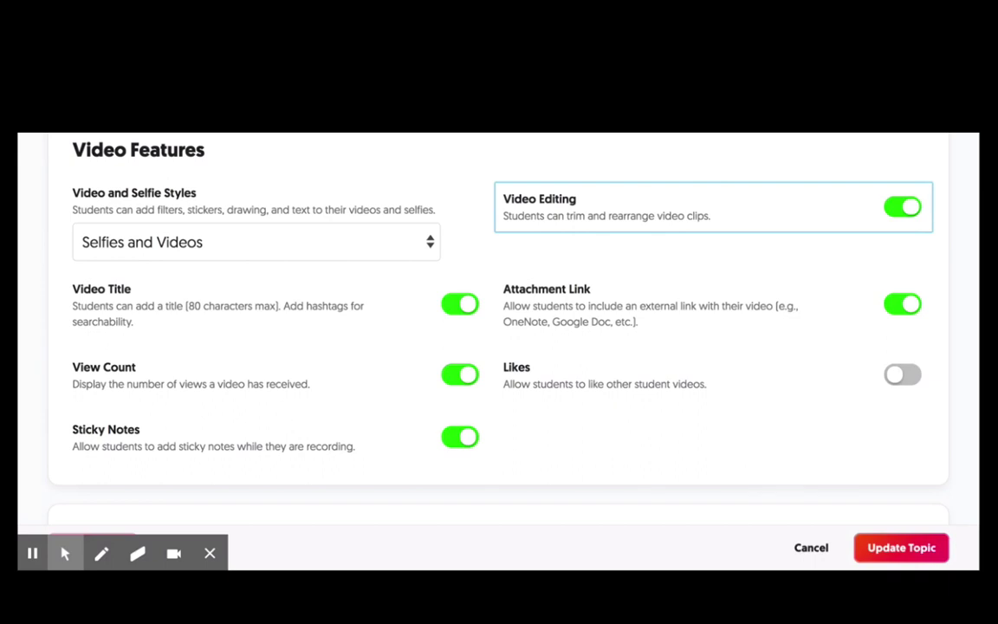
{"action": "scroll", "coordinate": [498, 347], "scroll_direction": "down", "scroll_amount": 5}
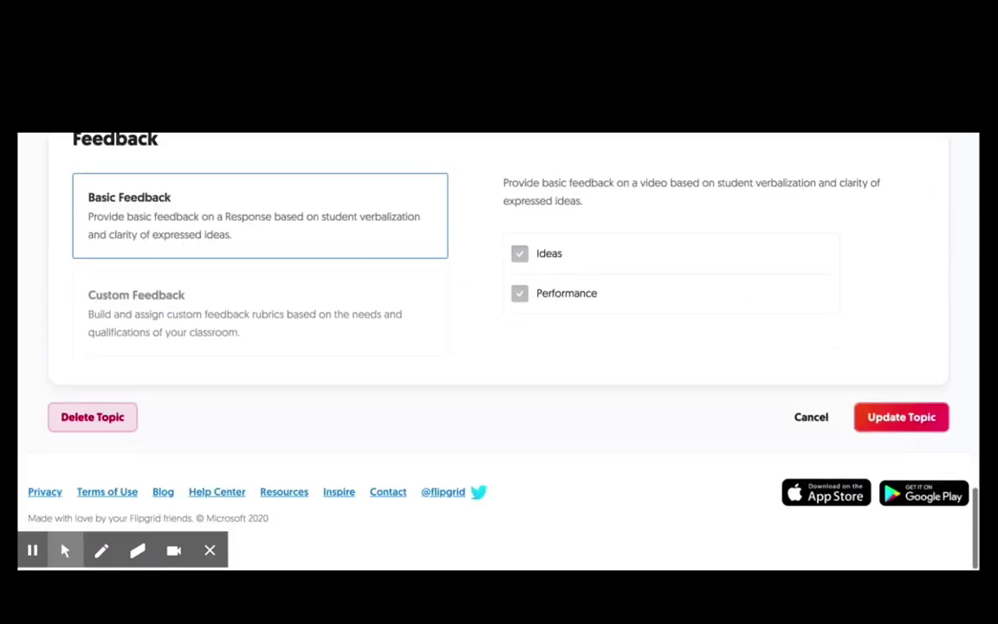
{"action": "scroll", "coordinate": [807, 257], "scroll_direction": "up", "scroll_amount": 4}
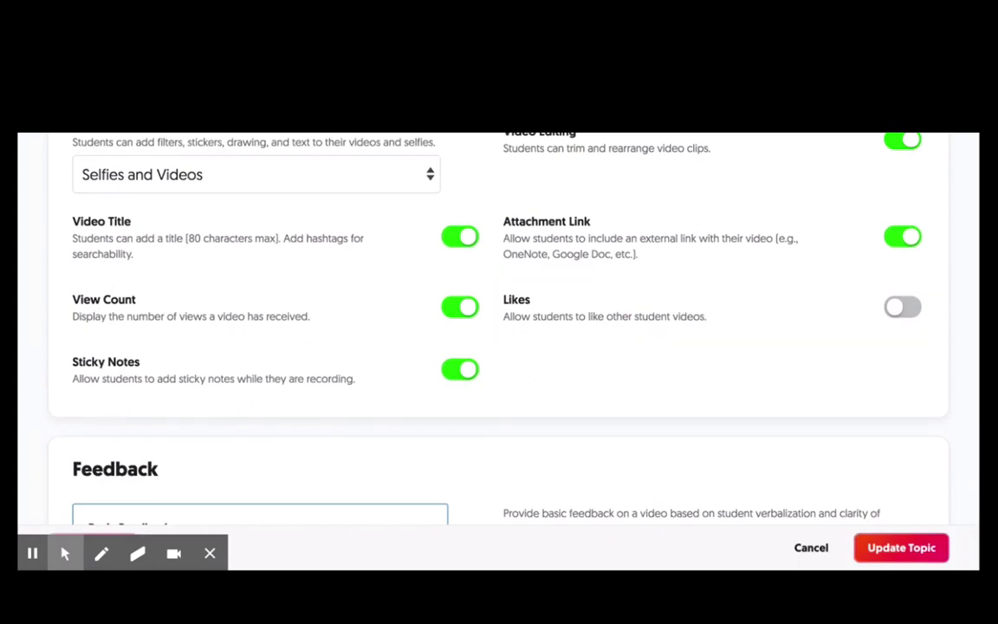
{"action": "scroll", "coordinate": [771, 339], "scroll_direction": "down", "scroll_amount": 3}
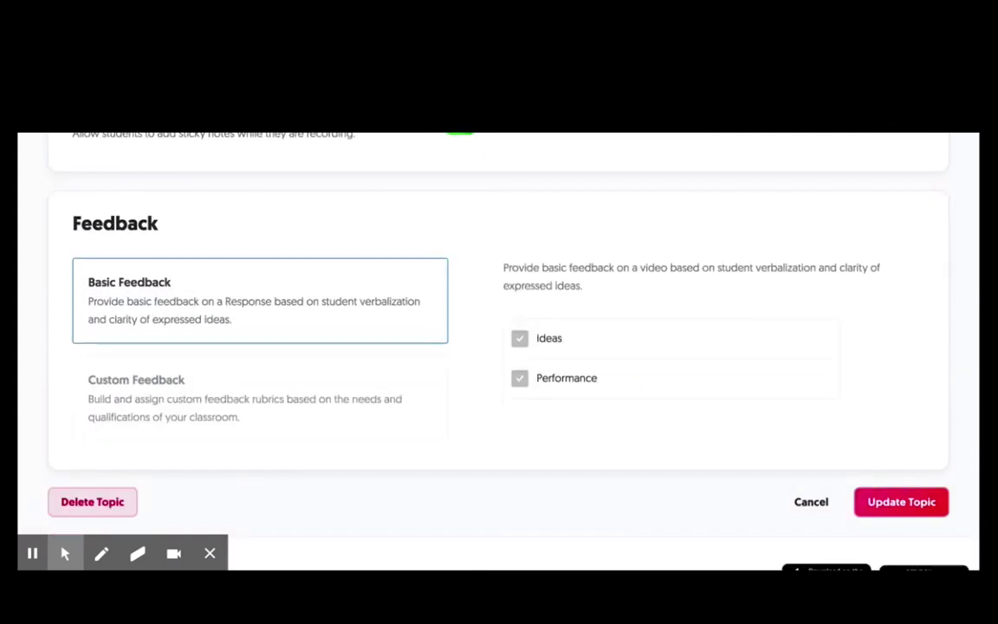
{"action": "left_click", "coordinate": [901, 502]}
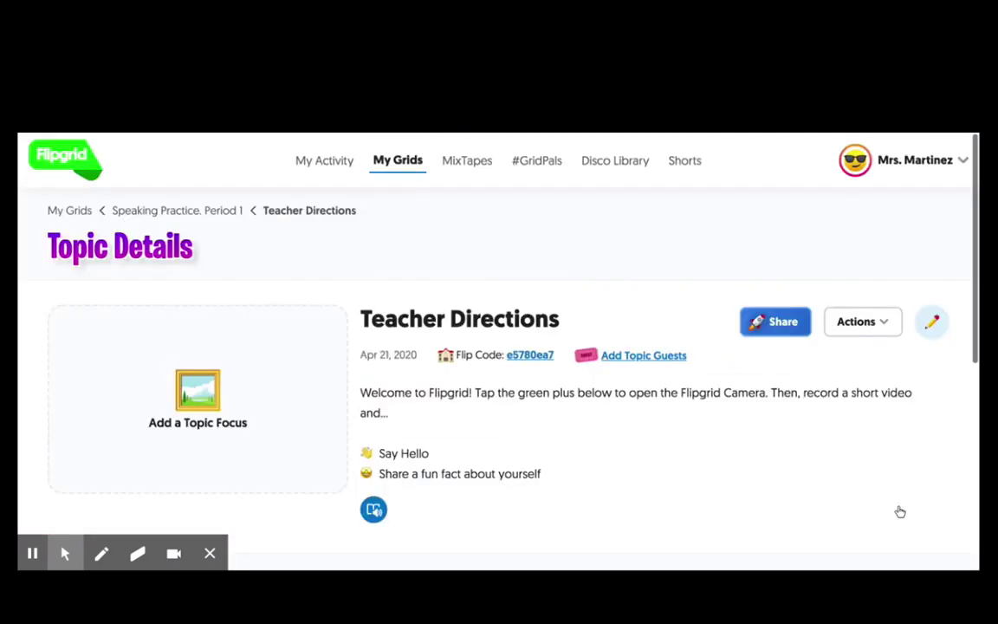
Step: Start a video response to the Teacher Directions topic and record a short clip
{"action": "scroll", "coordinate": [498, 346], "scroll_direction": "down", "scroll_amount": 5}
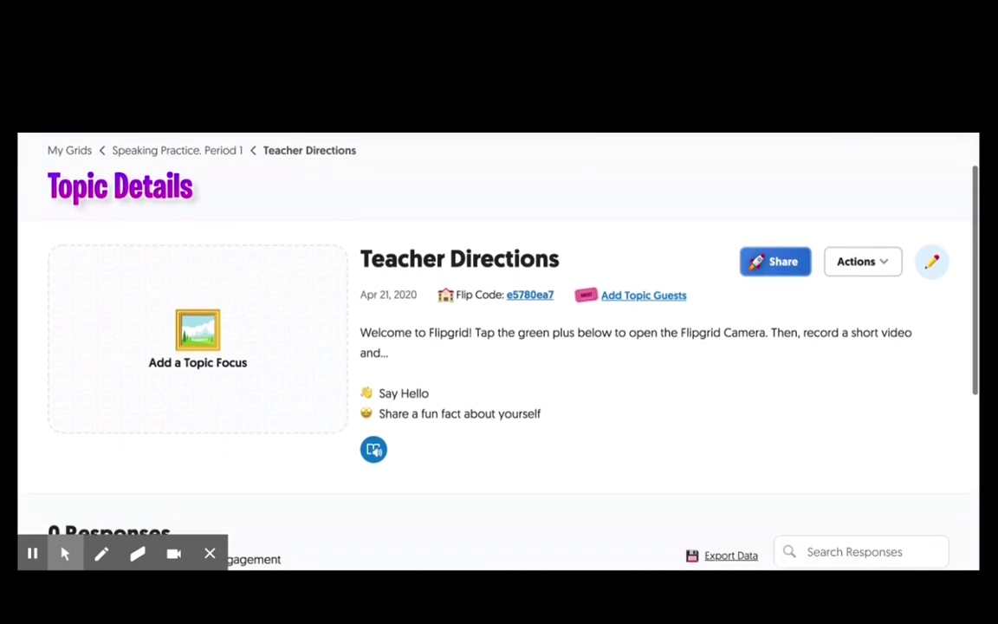
{"action": "scroll", "coordinate": [787, 477], "scroll_direction": "down", "scroll_amount": 2}
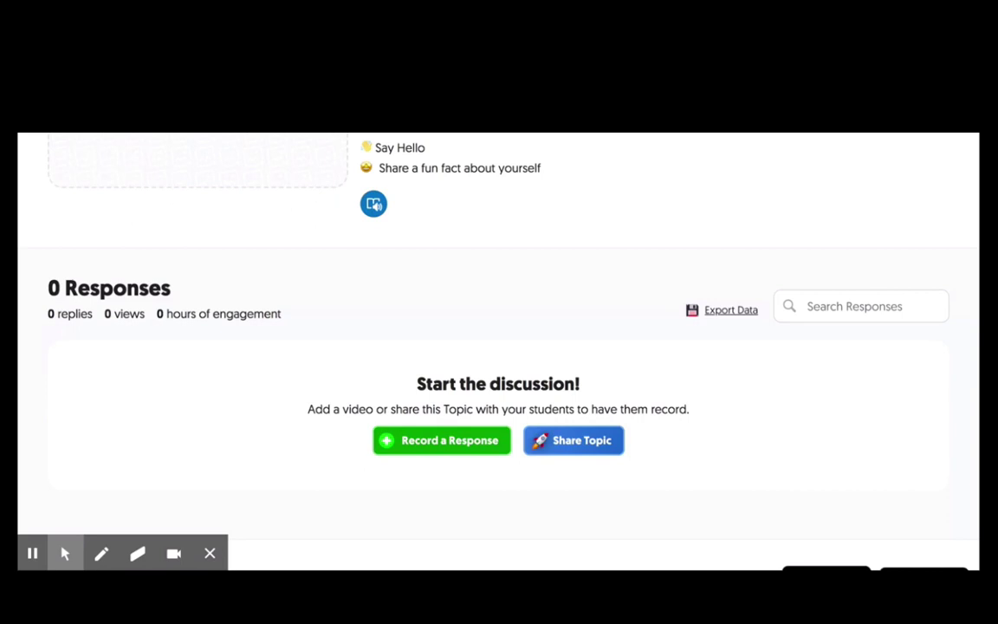
{"action": "left_click", "coordinate": [465, 451]}
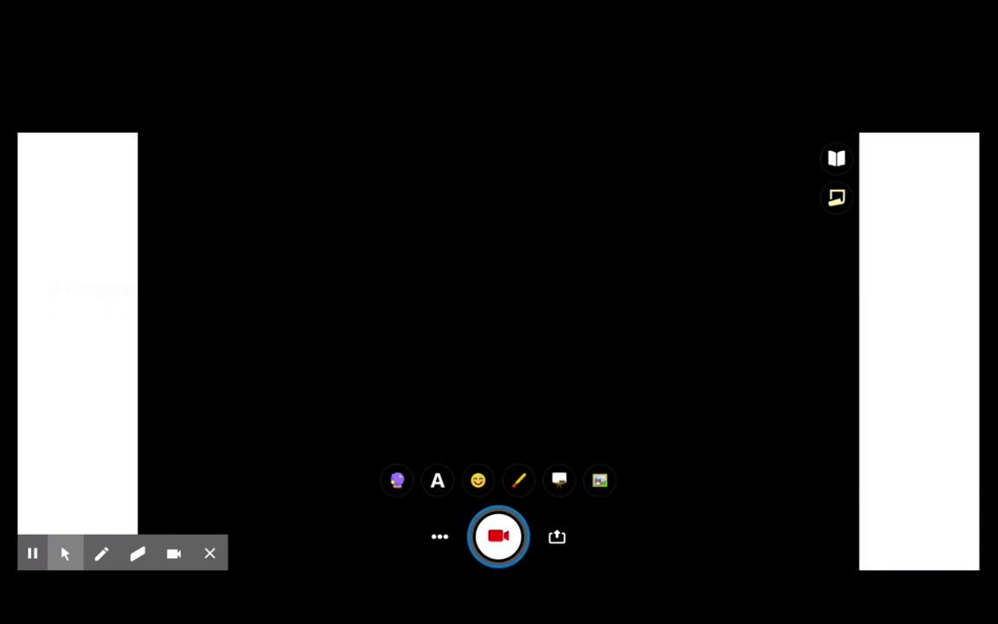
{"action": "left_click", "coordinate": [498, 535]}
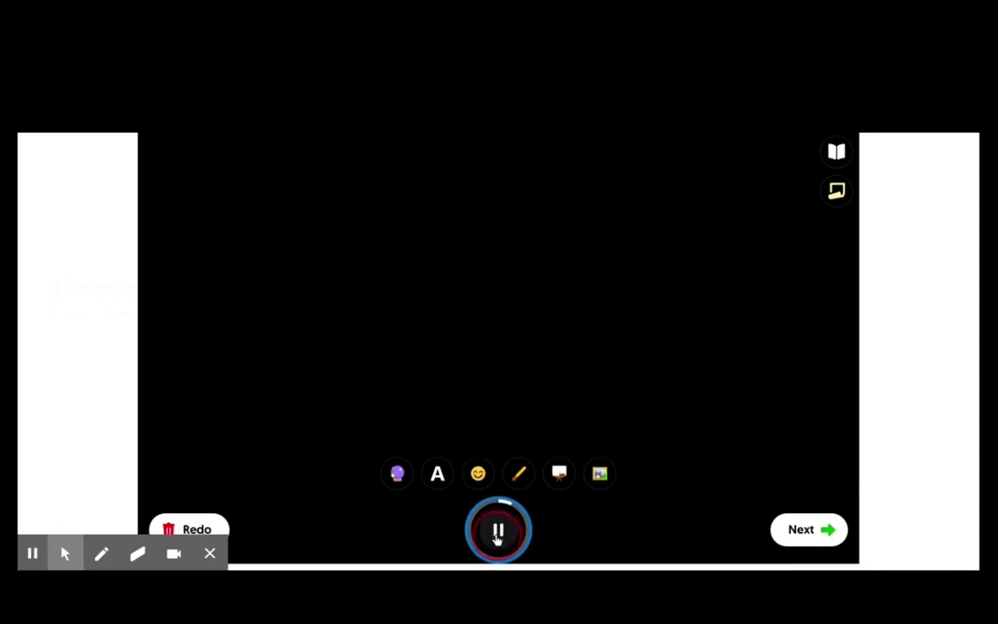
{"action": "left_click", "coordinate": [498, 533]}
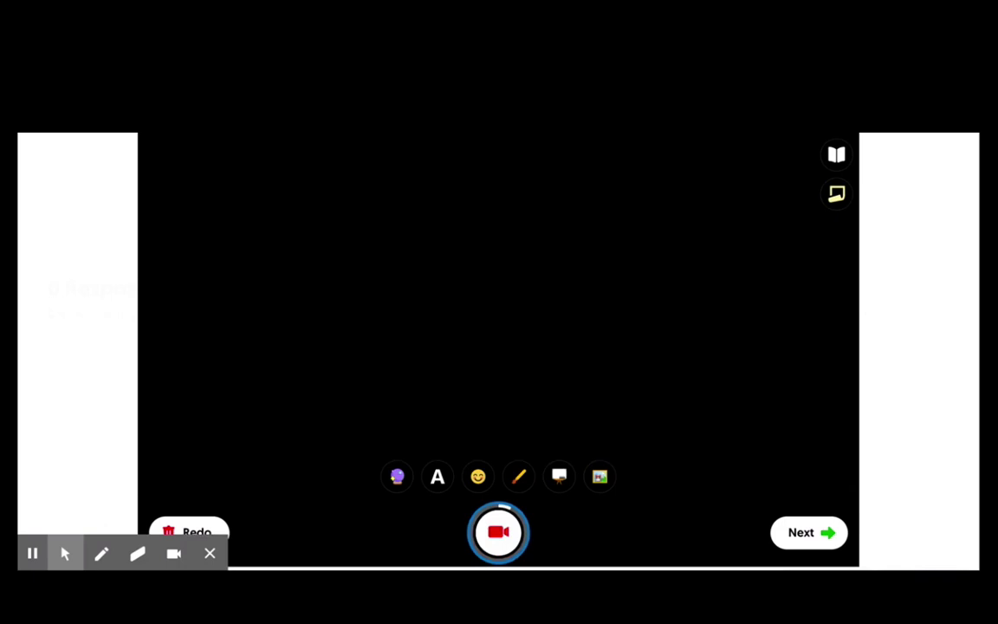
Step: Preview and accept the recorded clip, and take a selfie for the video submission
{"action": "left_click", "coordinate": [802, 536]}
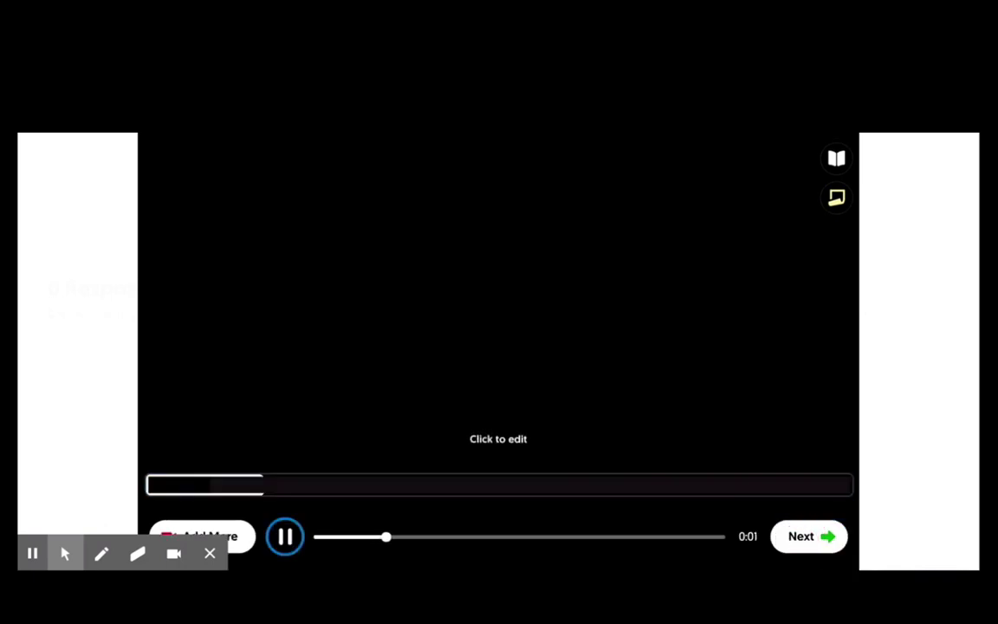
{"action": "left_click", "coordinate": [285, 536]}
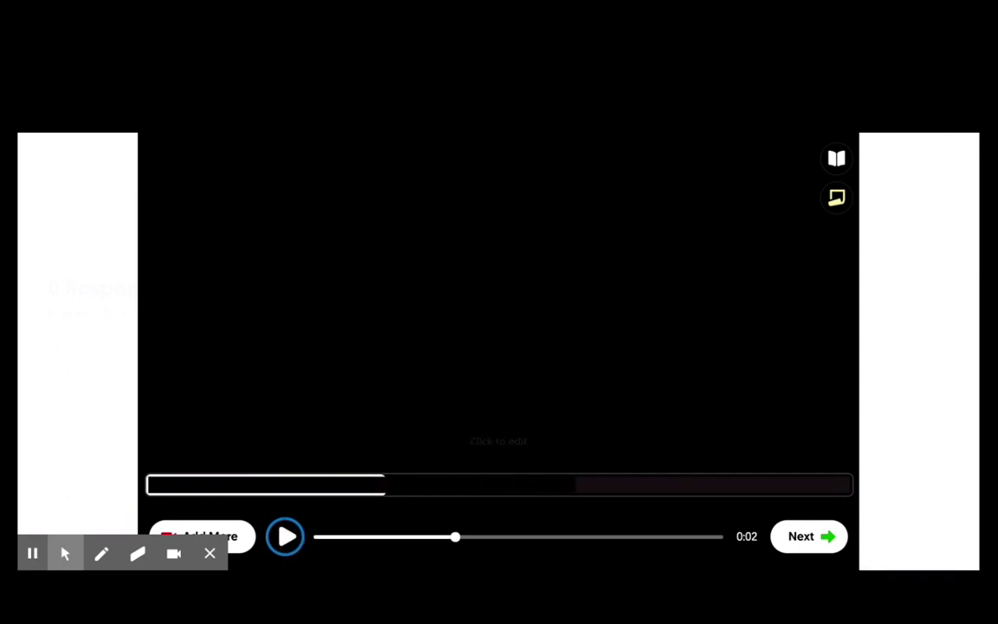
{"action": "left_click", "coordinate": [822, 546]}
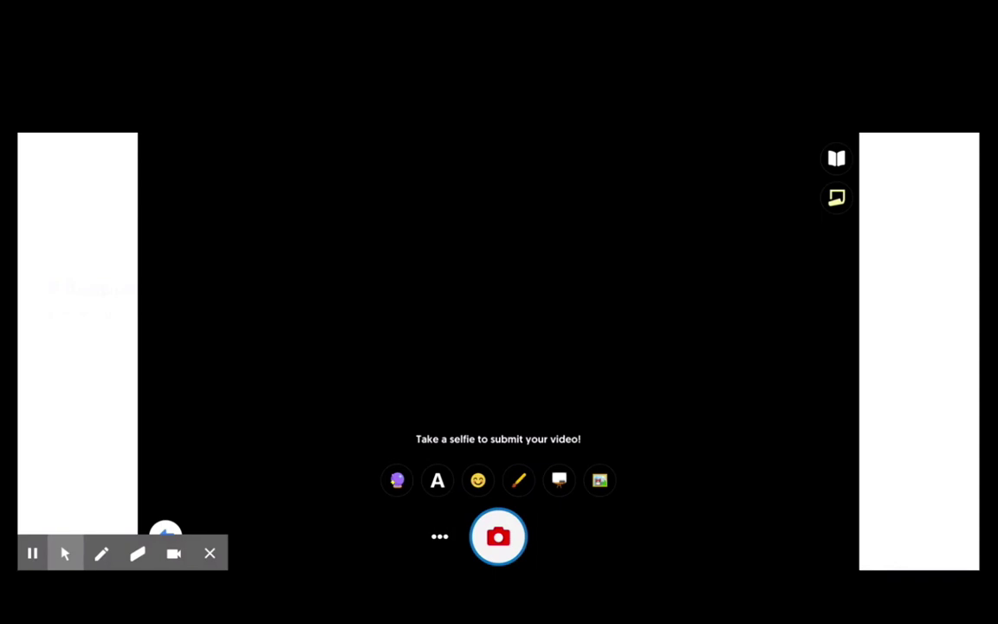
{"action": "left_click", "coordinate": [498, 533]}
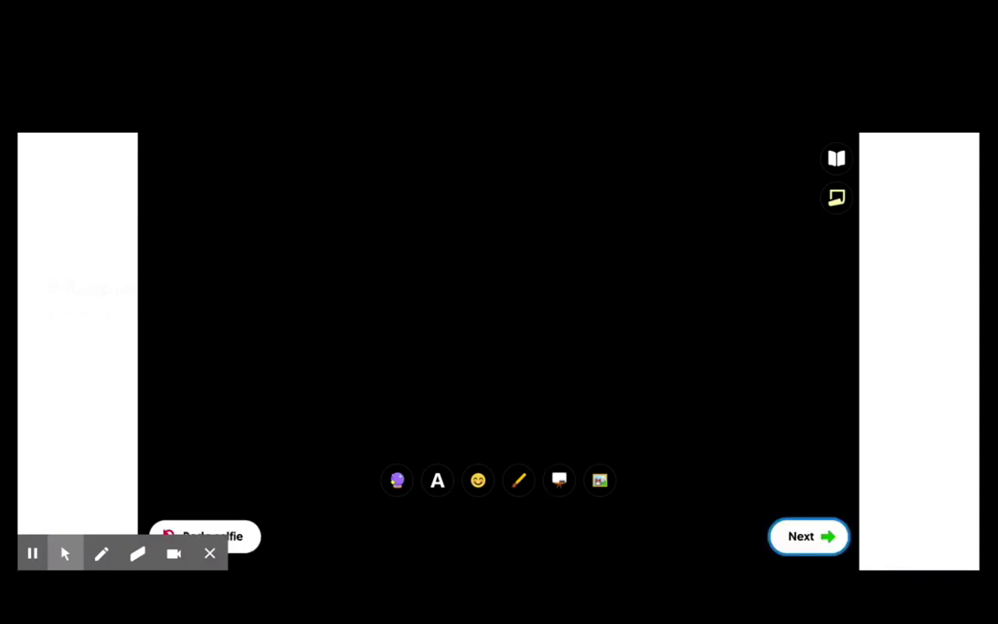
{"action": "left_click", "coordinate": [809, 536]}
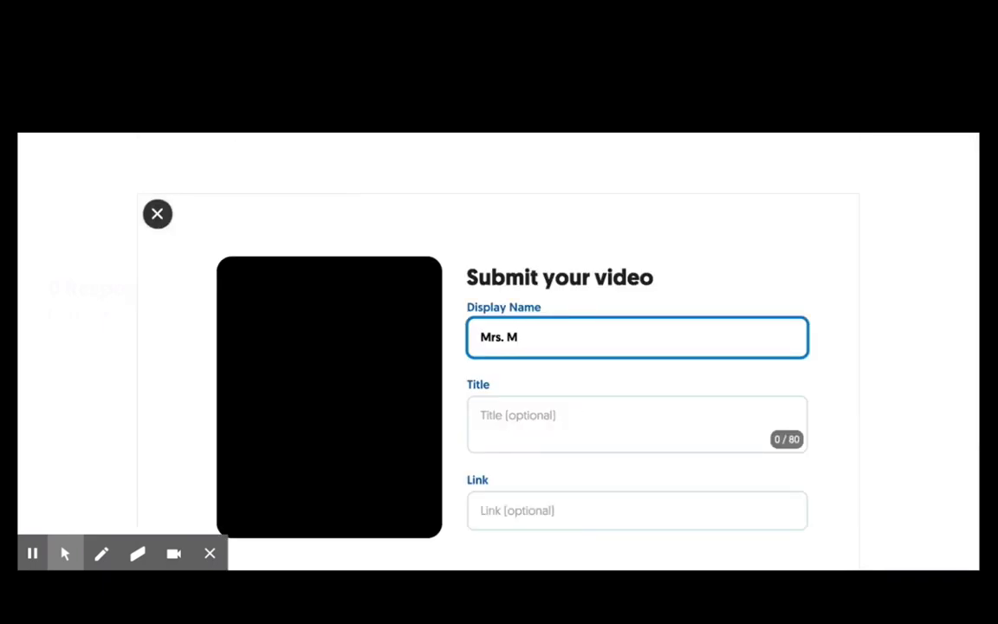
Step: Replace the display name of the video submission with "Teacher's Directions"
{"action": "triple_click", "coordinate": [530, 337]}
{"action": "left_click", "coordinate": [531, 337]}
{"action": "type", "text": "Tap"}
{"action": "key", "text": "BackSpace"}
{"action": "key", "text": "BackSpace"}
{"action": "key", "text": "BackSpace"}
{"action": "key", "text": "BackSpace"}
{"action": "key", "text": "BackSpace"}
{"action": "key", "text": "BackSpace"}
{"action": "key", "text": "BackSpace"}
{"action": "key", "text": "BackSpace"}
{"action": "key", "text": "BackSpace"}
{"action": "type", "text": "Teacher"}
{"action": "type", "text": " Que"}
{"action": "key", "text": "BackSpace"}
{"action": "key", "text": "BackSpace"}
{"action": "key", "text": "BackSpace"}
{"action": "key", "text": "BackSpace"}
{"action": "key", "text": "BackSpace"}
{"action": "key", "text": "BackSpace"}
{"action": "key", "text": "BackSpace"}
{"action": "type", "text": "her's S"}
{"action": "key", "text": "BackSpace"}
{"action": "type", "text": "Di"}
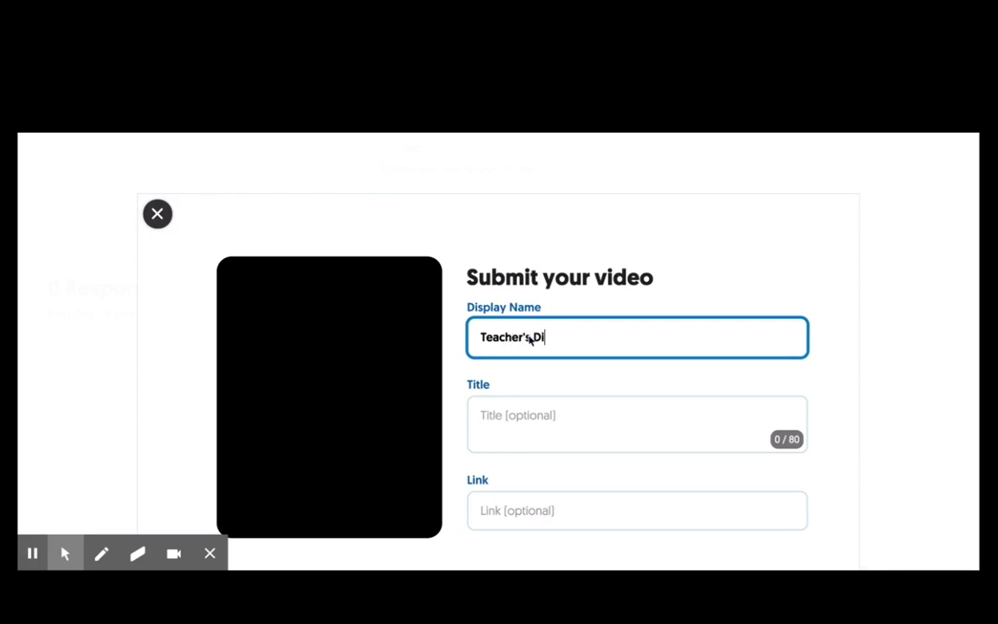
{"action": "type", "text": "rections"}
Step: Submit the video without a title or link, complete the submission, and check the topic's response list
{"action": "scroll", "coordinate": [528, 338], "scroll_direction": "down", "scroll_amount": 1}
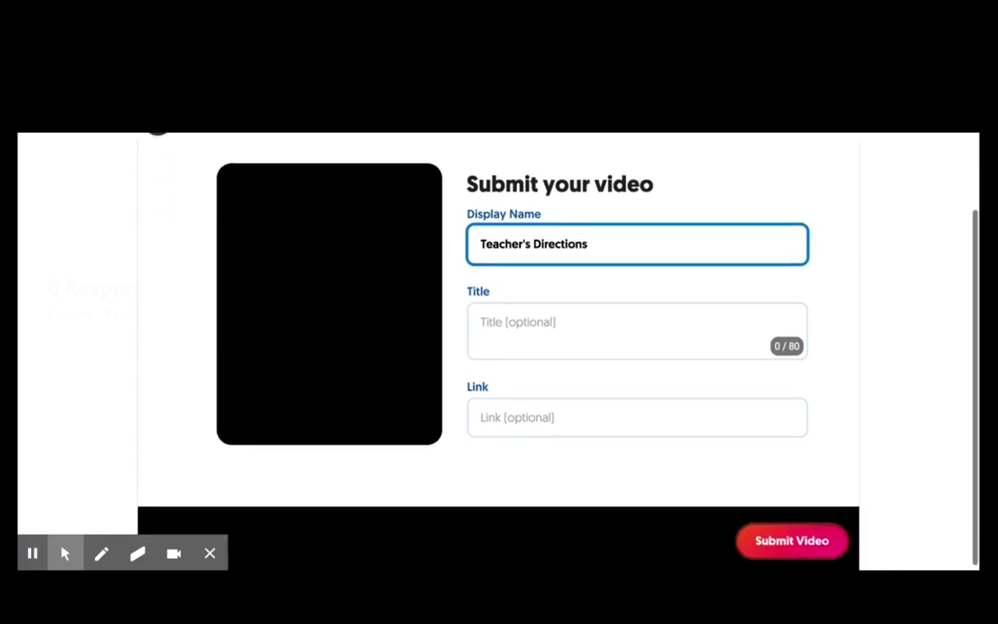
{"action": "left_click", "coordinate": [771, 541]}
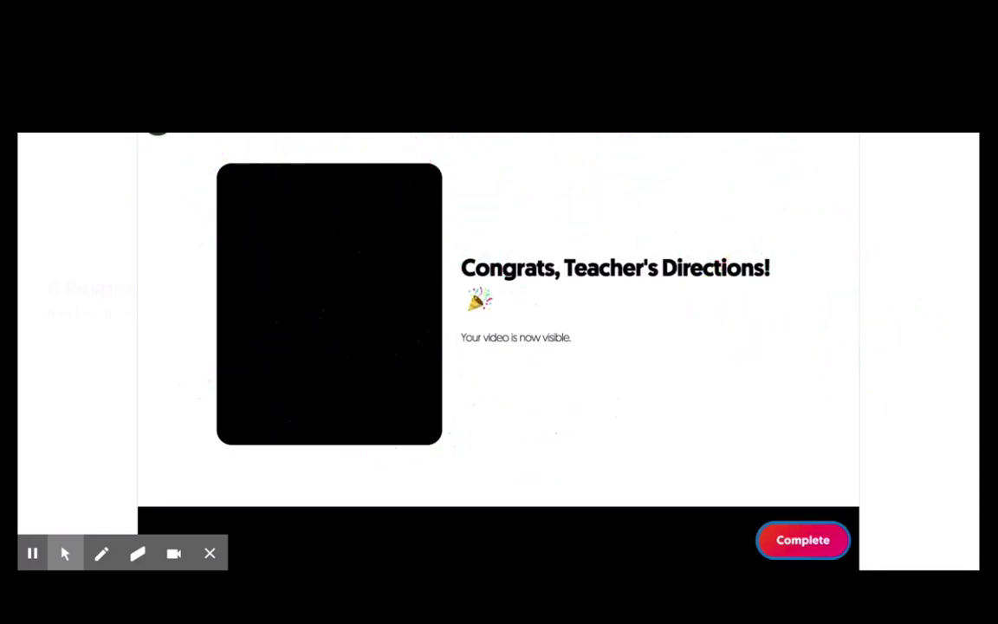
{"action": "left_click", "coordinate": [803, 540]}
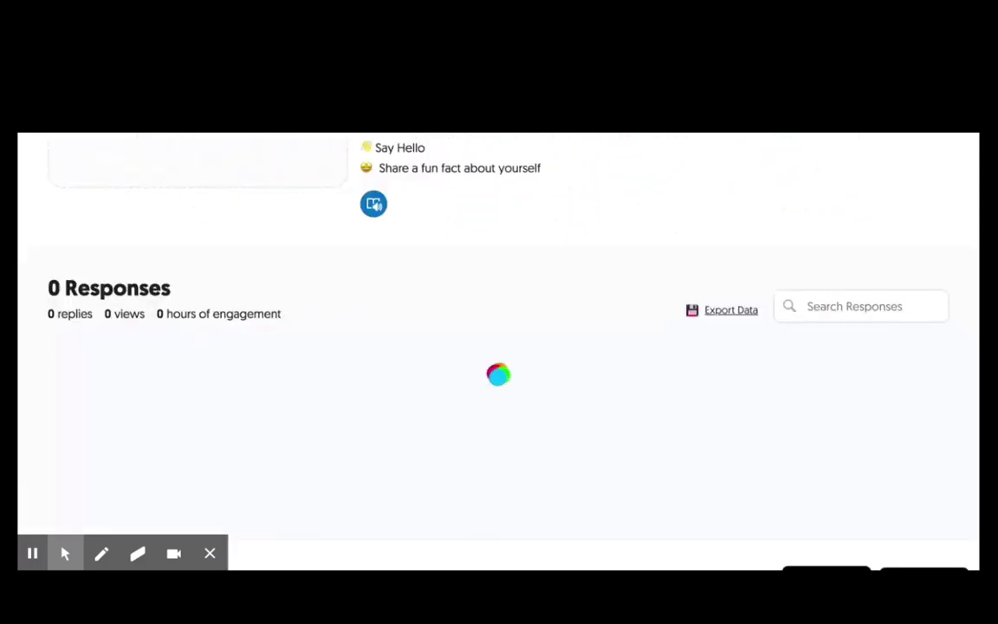
{"action": "scroll", "coordinate": [520, 395], "scroll_direction": "up", "scroll_amount": 4}
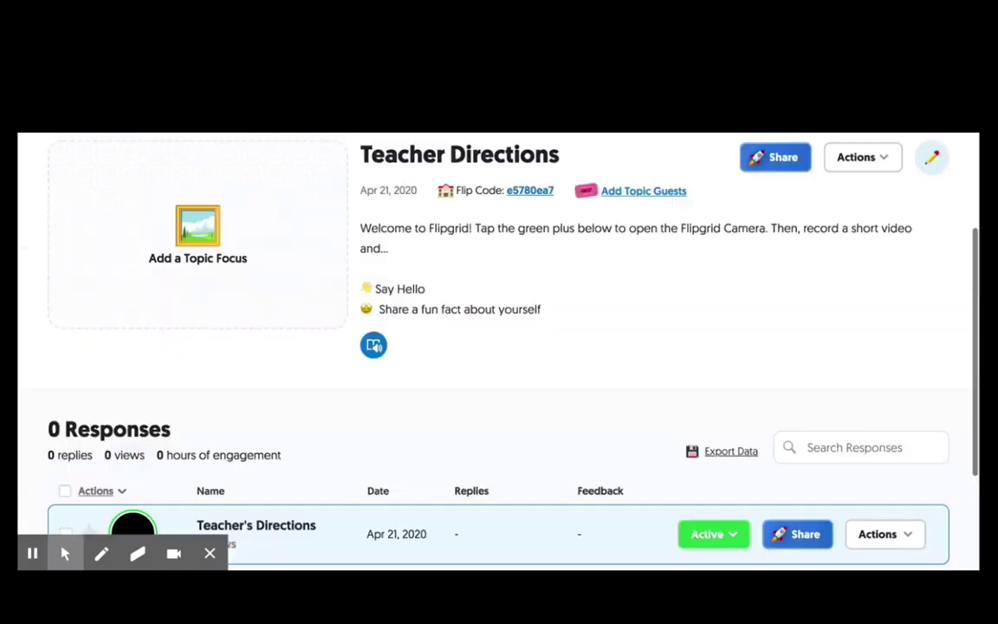
{"action": "scroll", "coordinate": [520, 395], "scroll_direction": "down", "scroll_amount": 4}
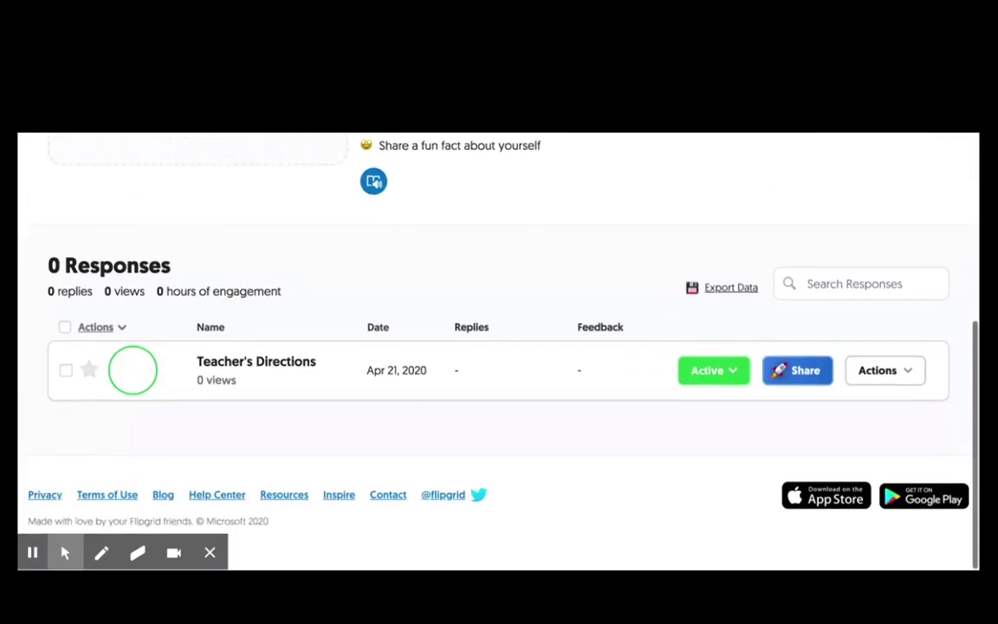